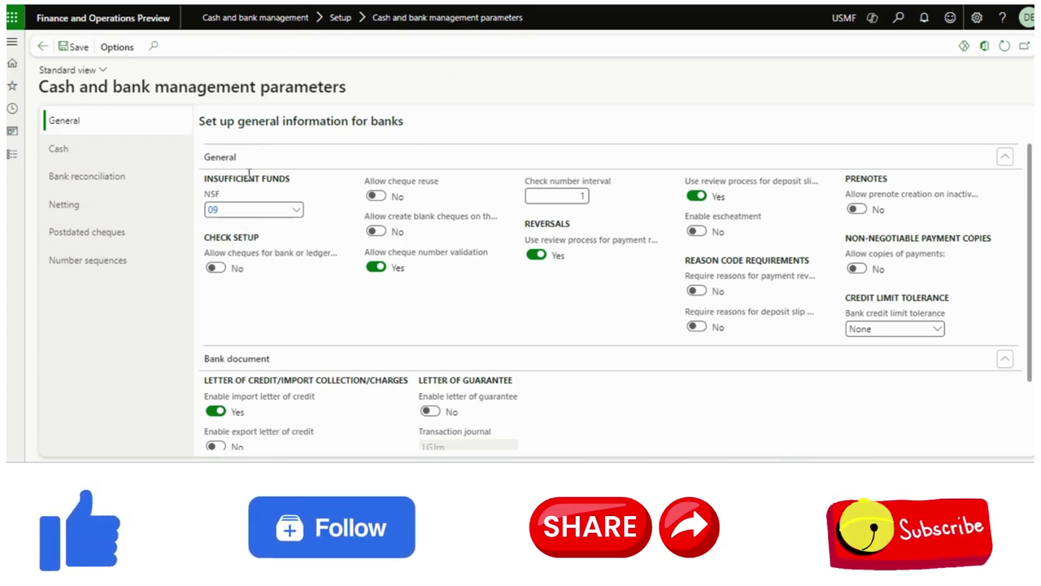
Step: Open the vendor payment journal in the Accounts payable module
click(11, 154)
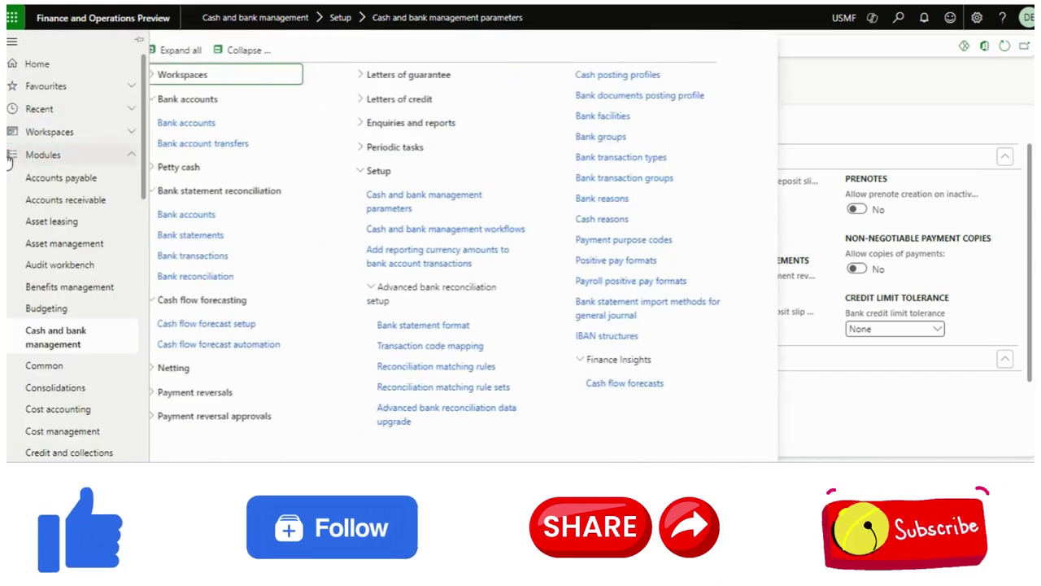
click(79, 178)
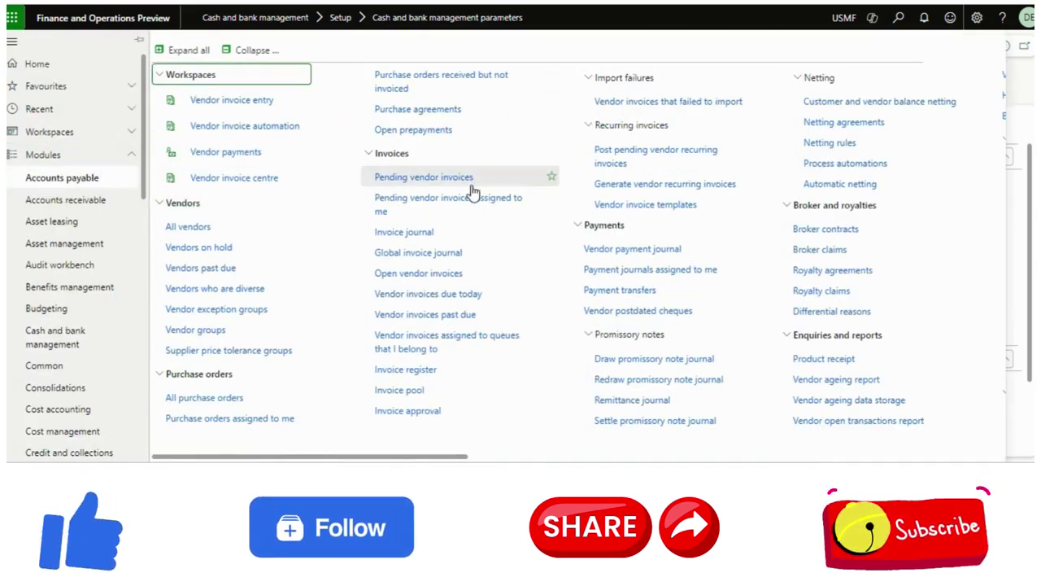
click(624, 250)
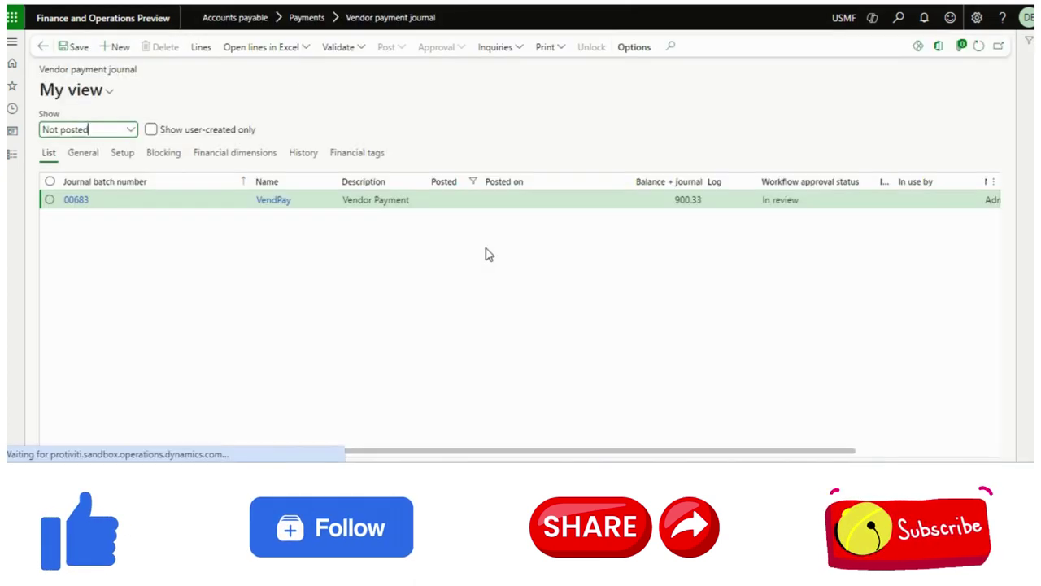
Step: Create a new vendor payment journal with the name VendPay and open its lines
click(115, 49)
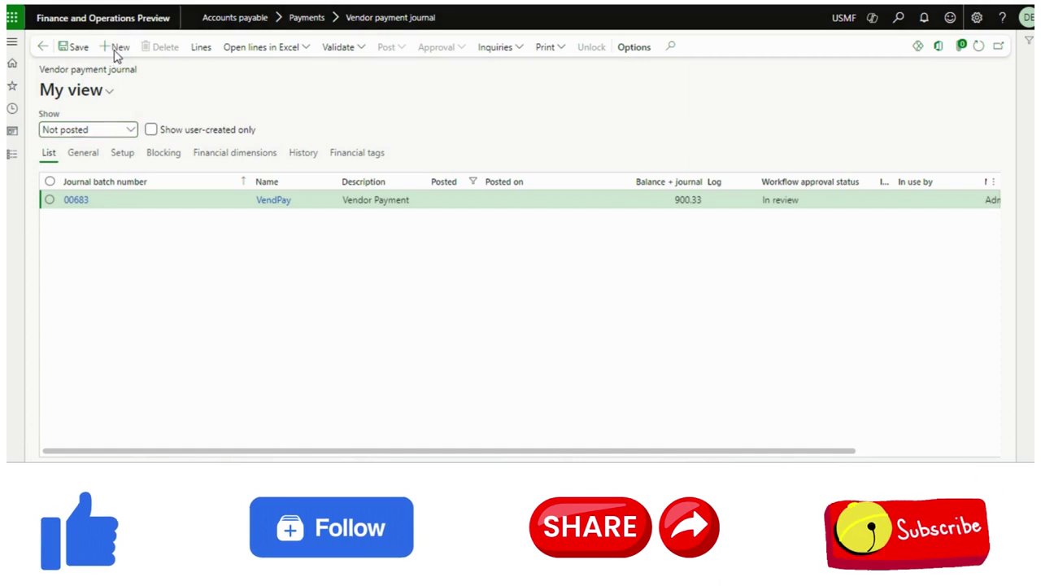
click(327, 238)
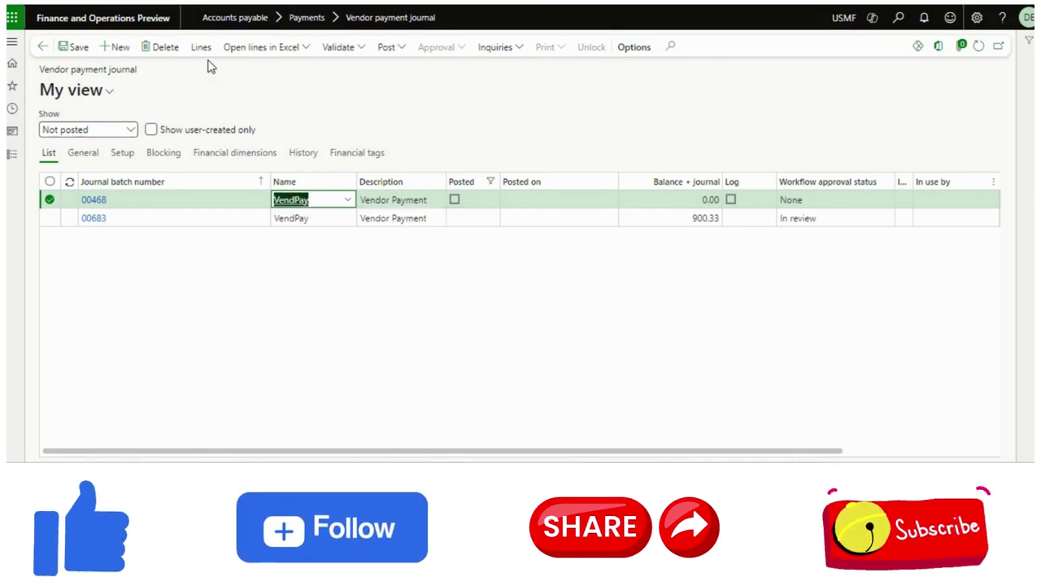
click(202, 48)
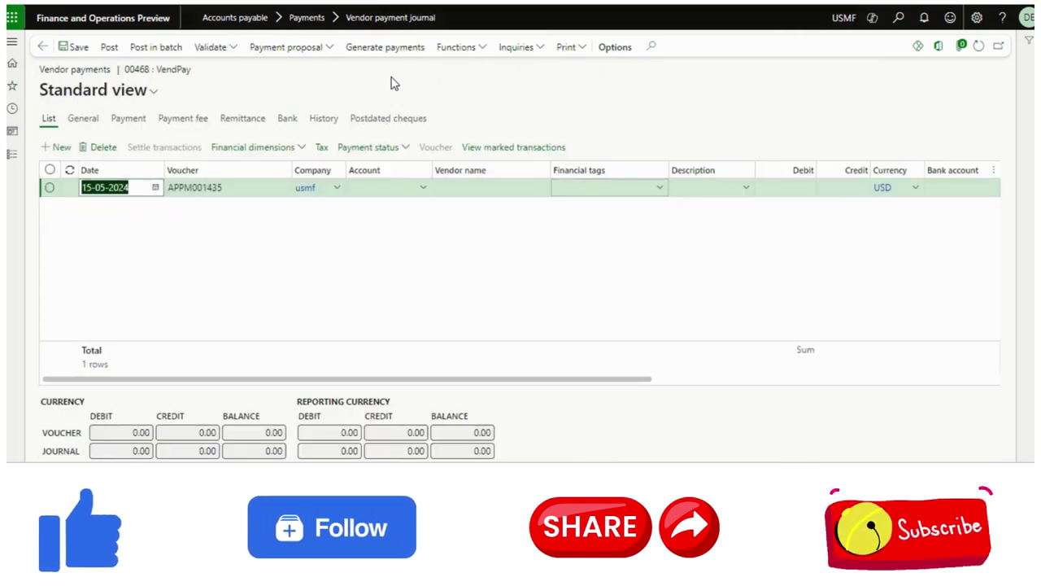
Step: Choose the vendor Acme Office Supplies as the account on the payment line
click(426, 189)
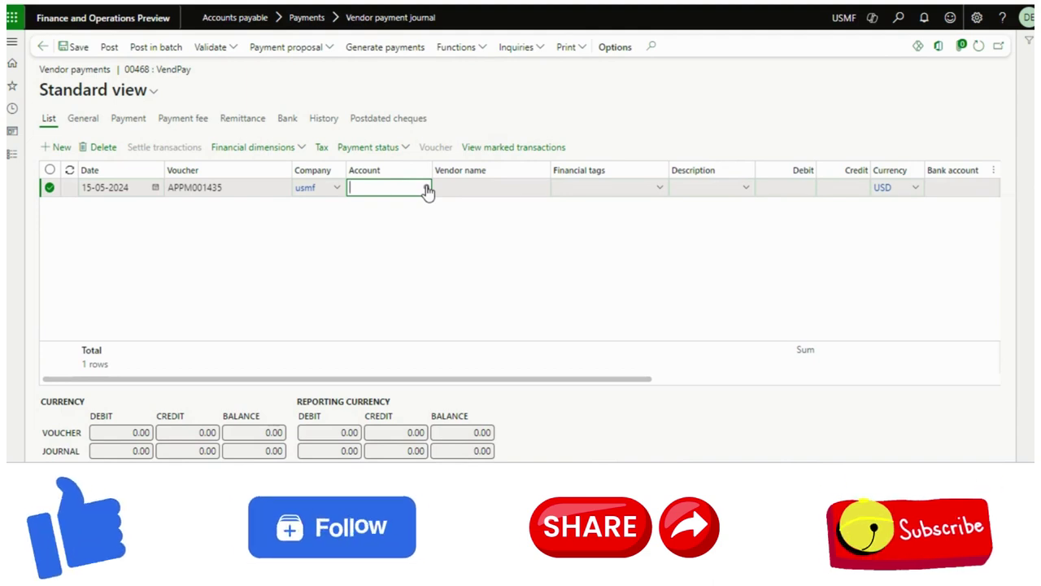
click(426, 189)
click(418, 222)
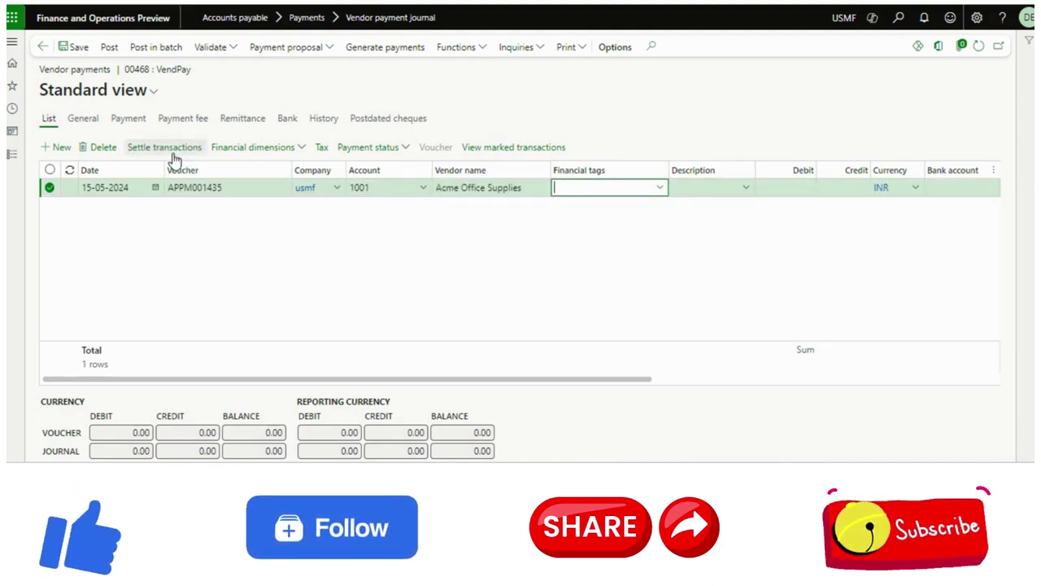
Step: Mark invoice 100189 for settlement against the payment line and confirm the settlement
click(173, 154)
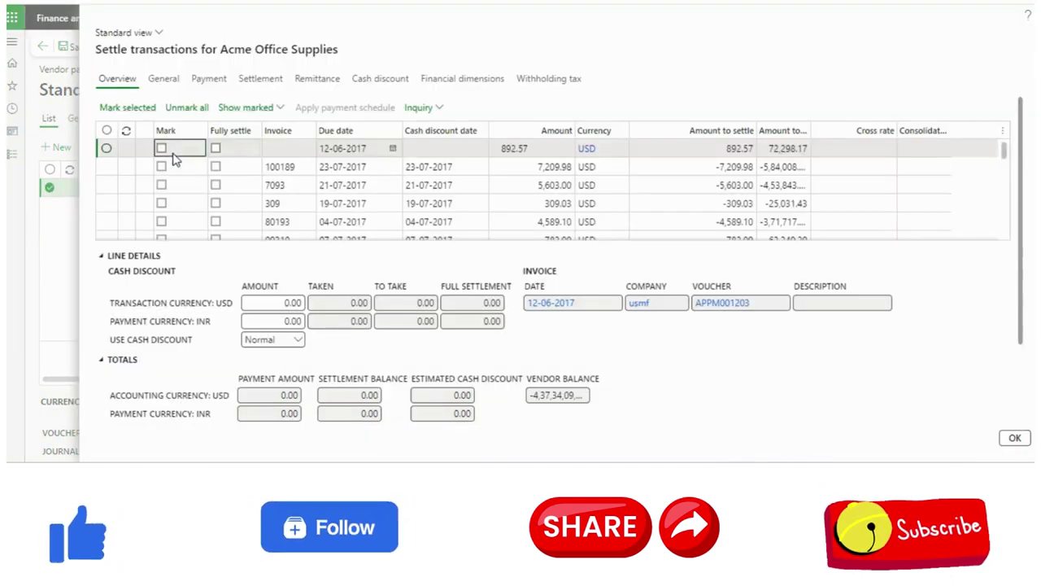
click(161, 167)
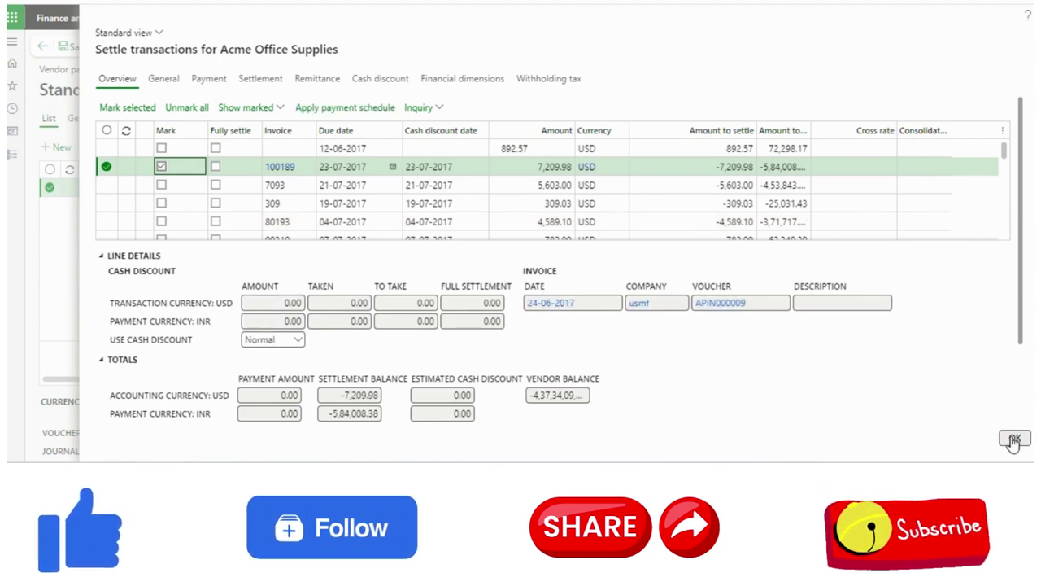
key(Return)
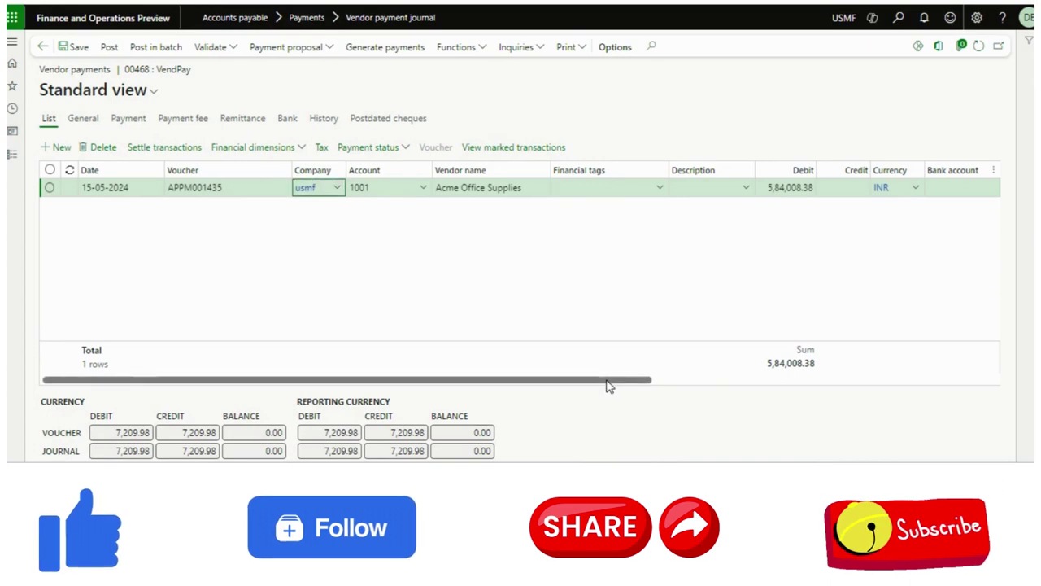
Step: Set the payment line's currency to USD and accept changing the journal amount to match the marked transactions
drag(609, 382, 734, 382)
click(689, 195)
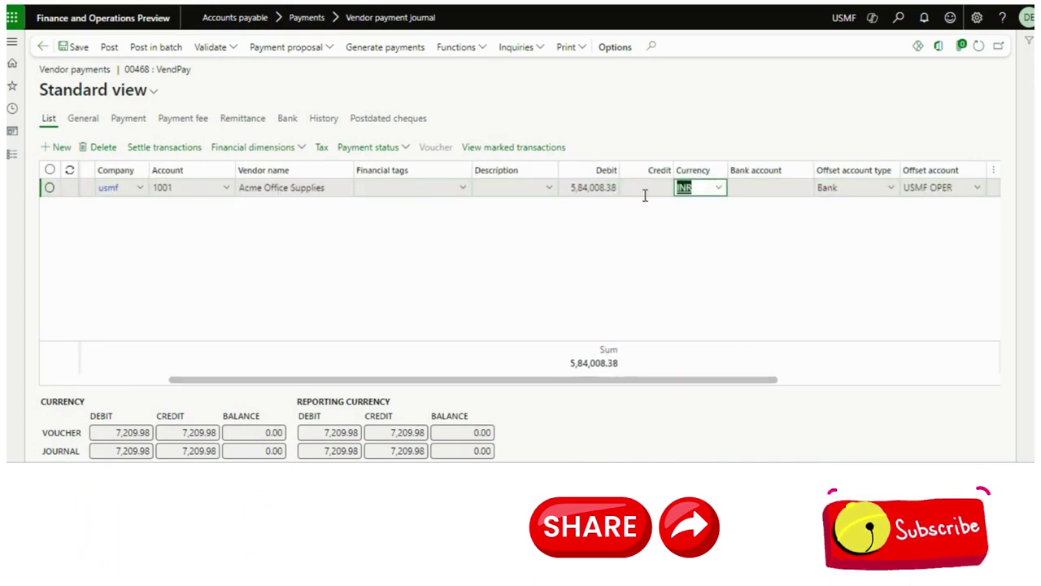
text(usd)
key(Tab)
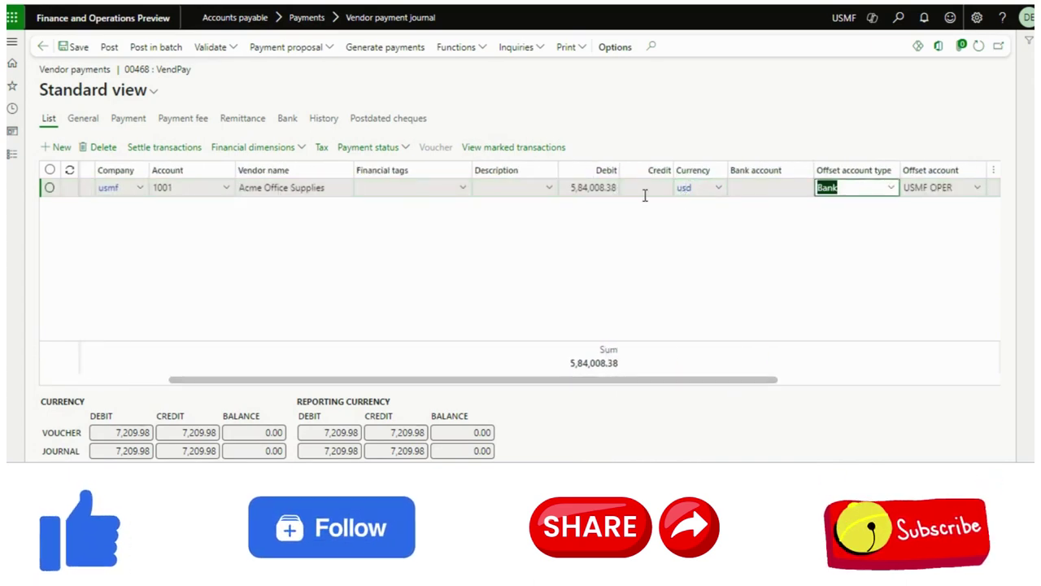
click(644, 196)
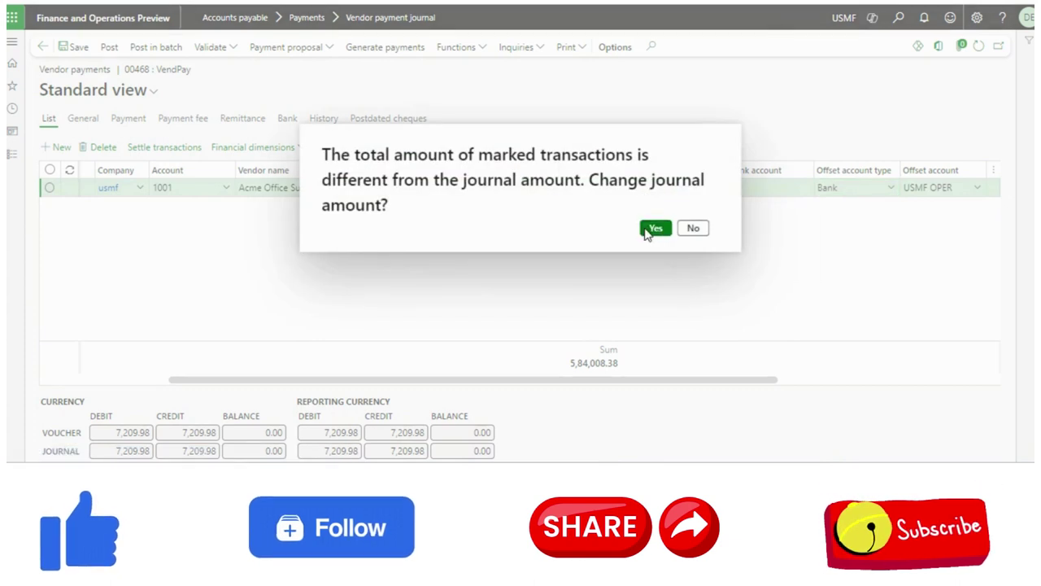
click(651, 231)
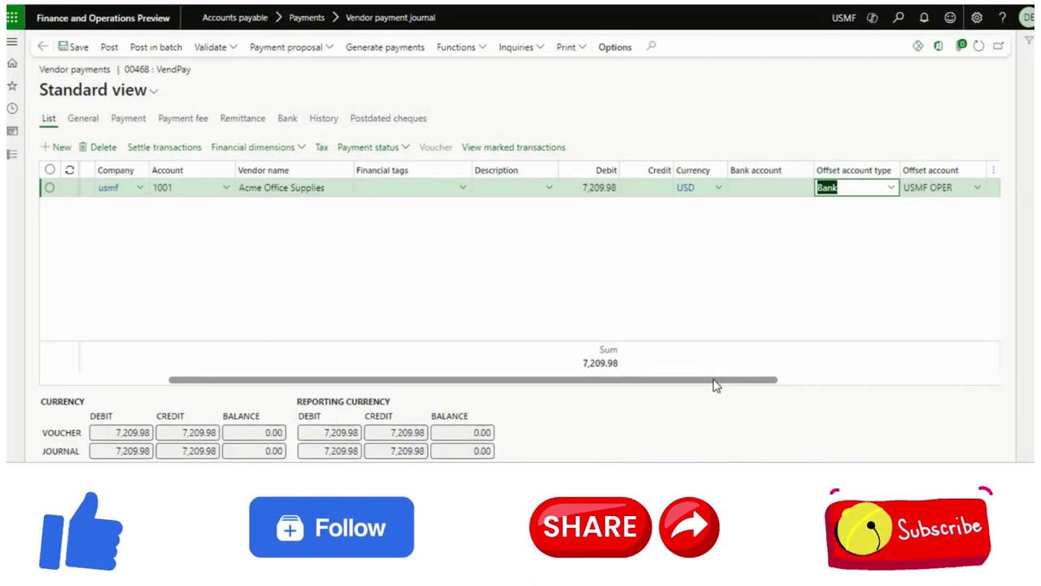
Step: Generate the payment with the CHECK method of payment from the USMF OPER bank account
drag(716, 379, 909, 386)
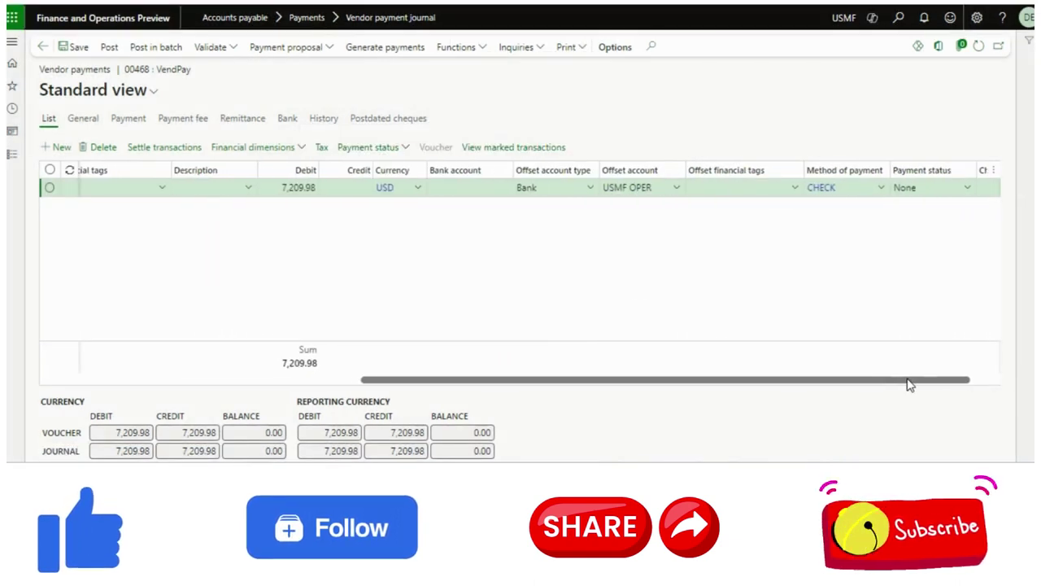
click(719, 190)
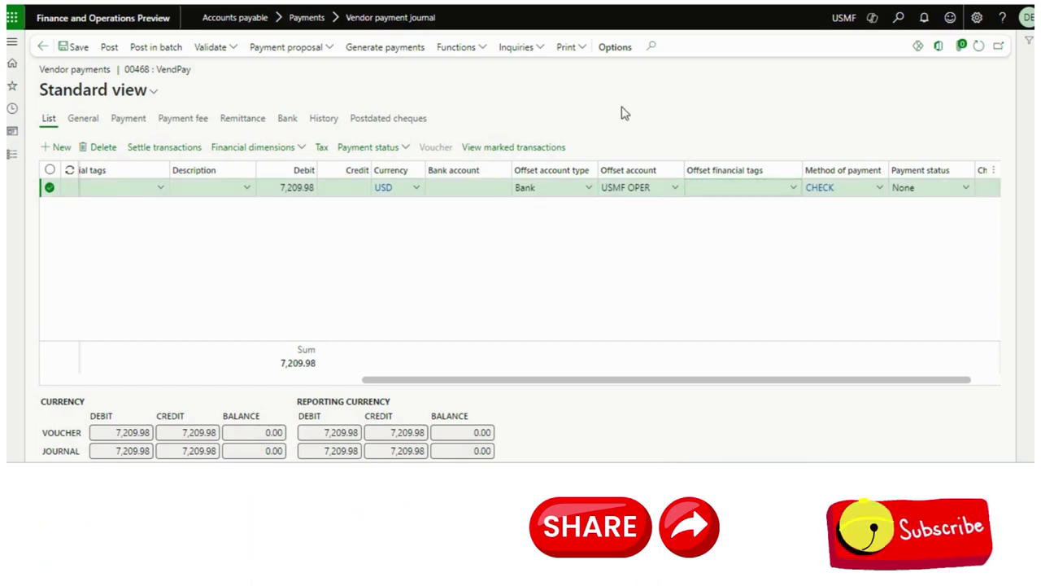
drag(778, 381, 936, 388)
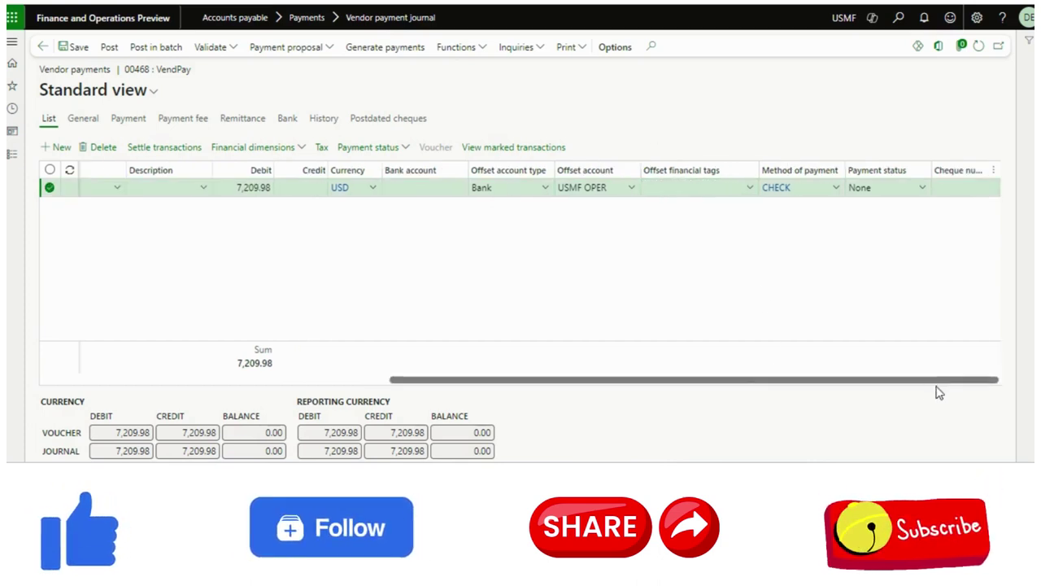
click(366, 52)
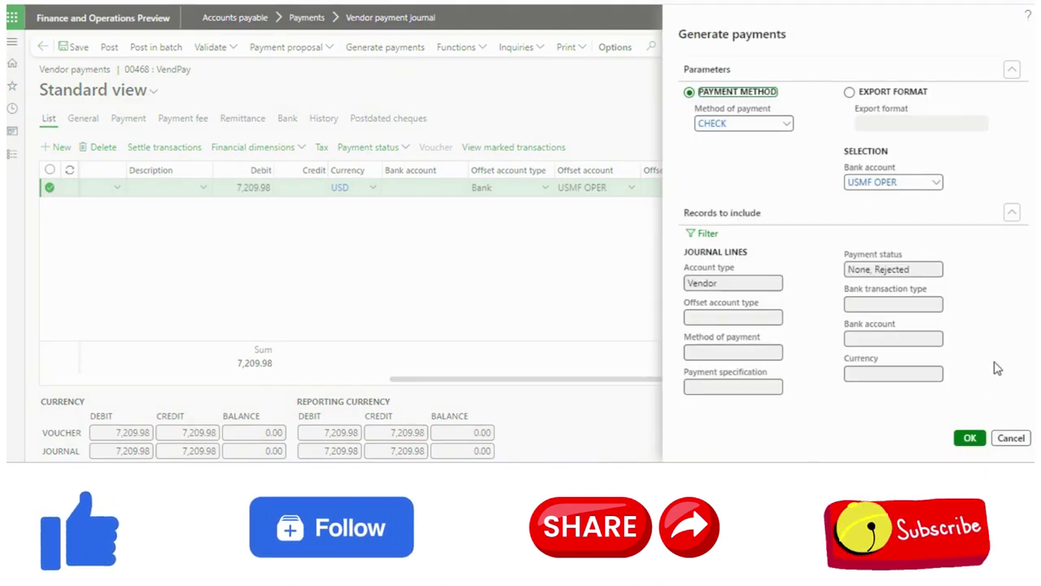
click(971, 439)
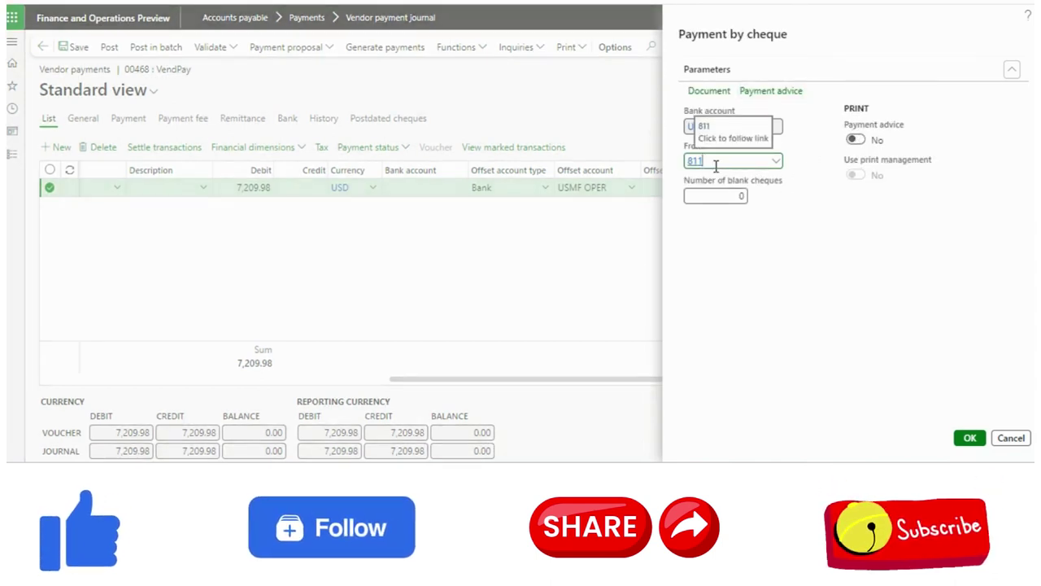
Step: Set the cheque document's print destination to File and confirm the payment by cheque
click(719, 93)
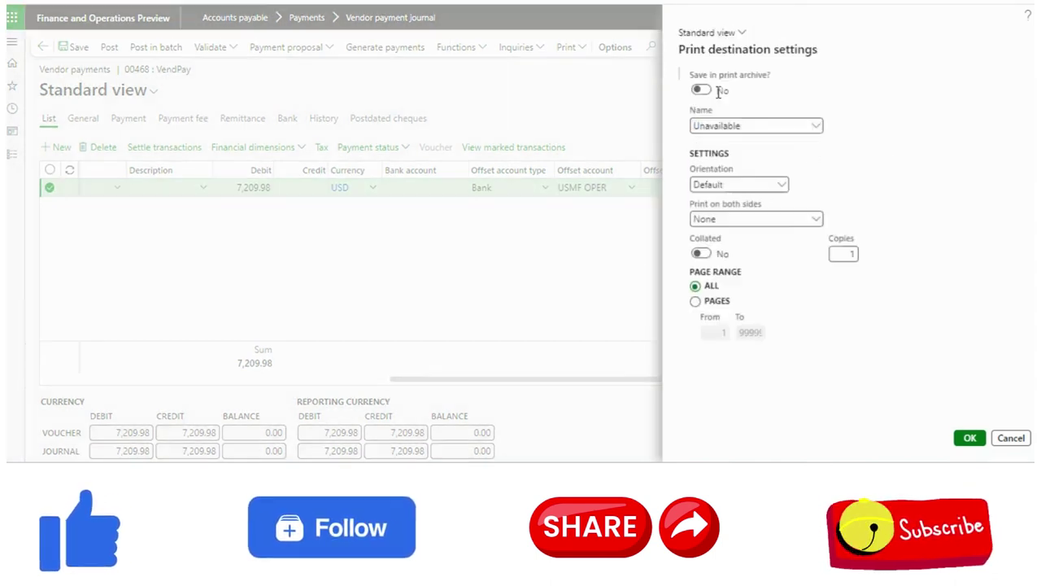
click(719, 135)
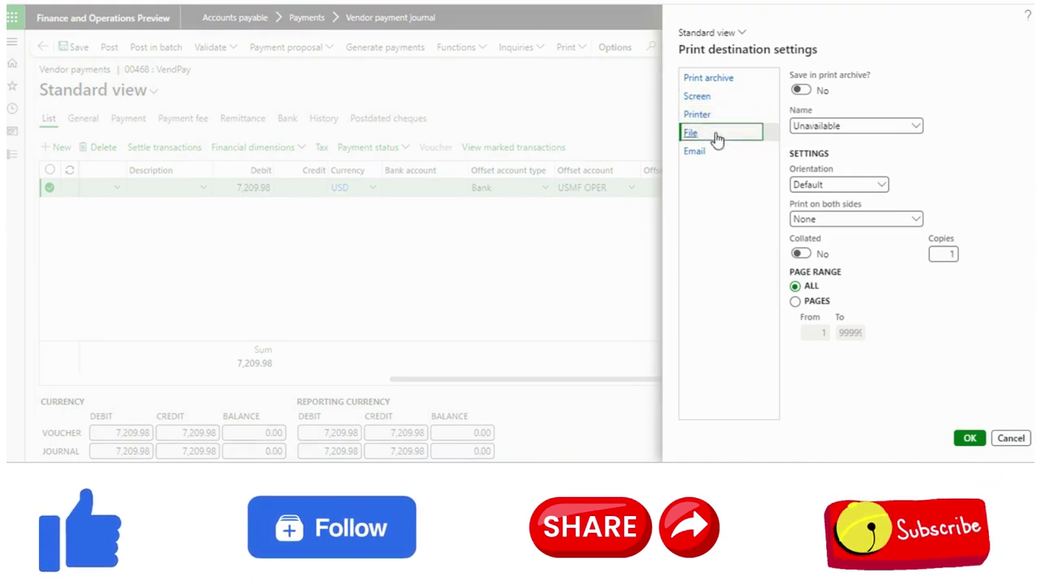
click(971, 442)
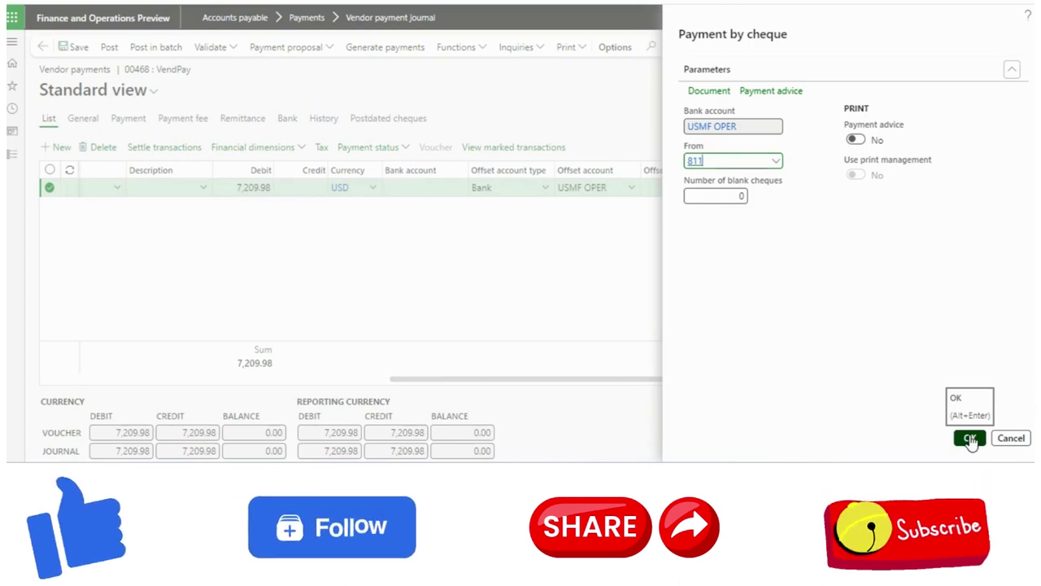
click(971, 438)
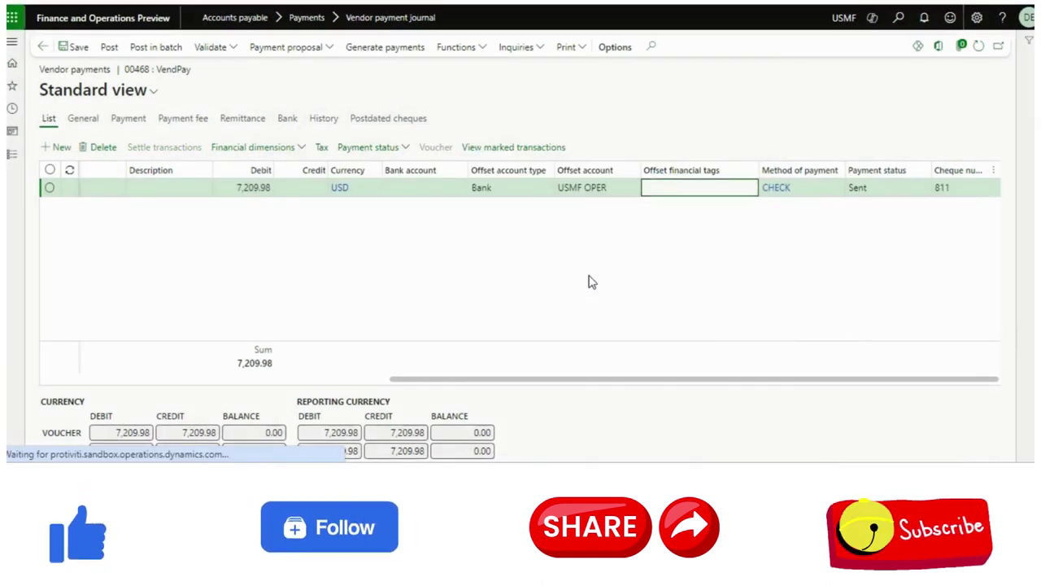
Step: Check the payment status and cheque number on the payment line
click(969, 186)
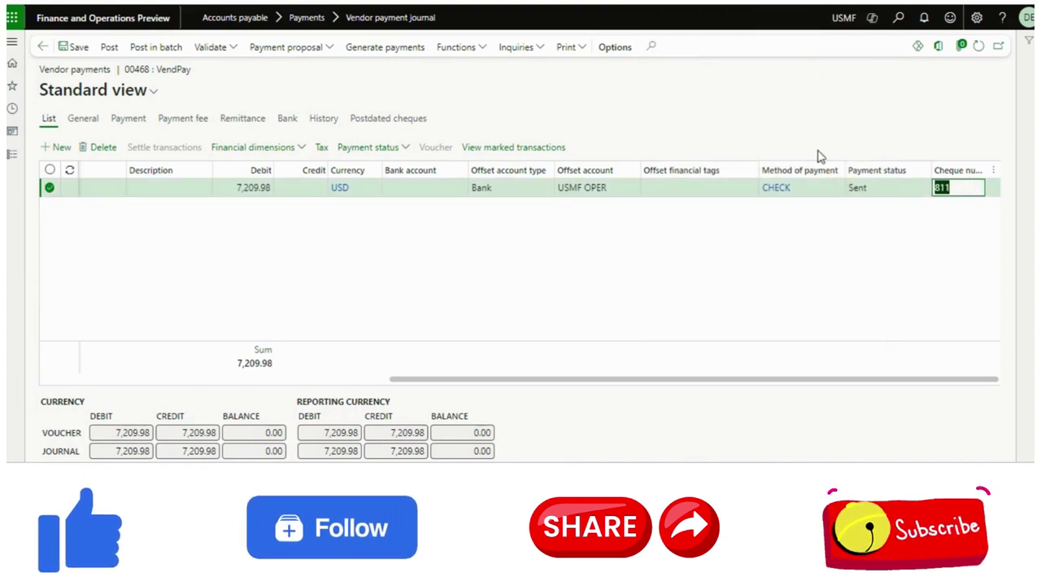
click(958, 193)
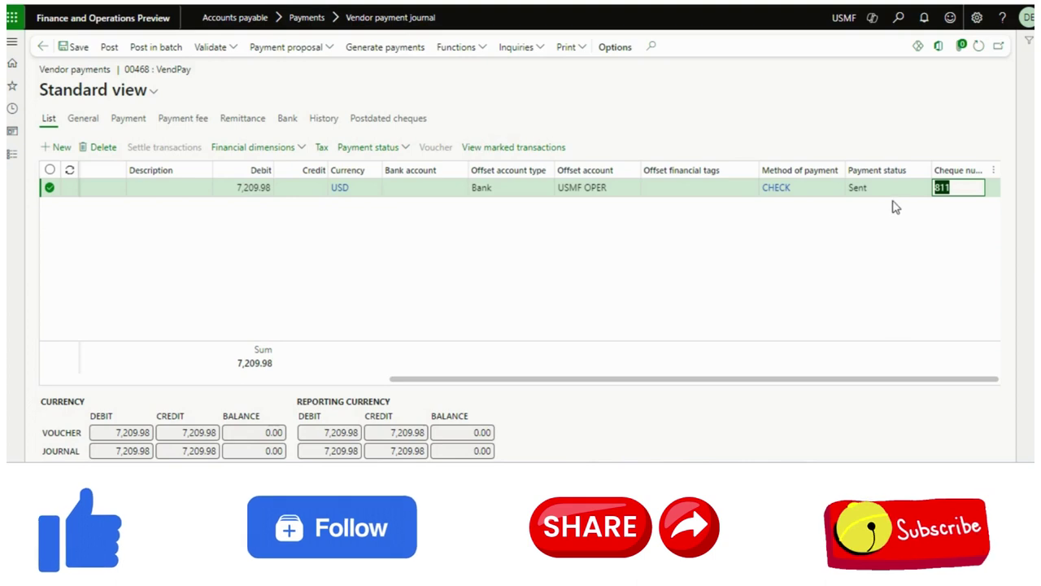
click(899, 193)
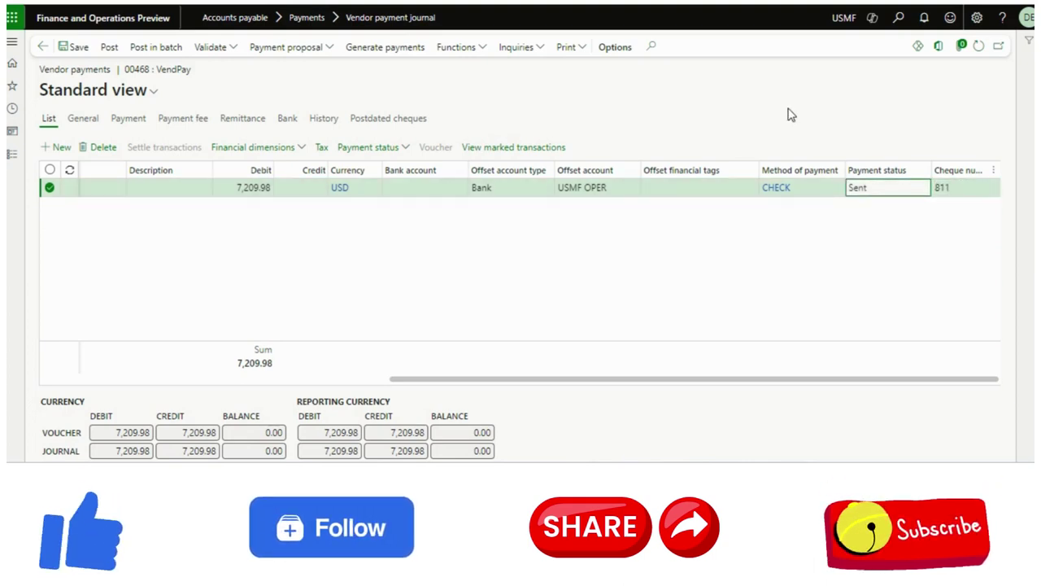
click(955, 187)
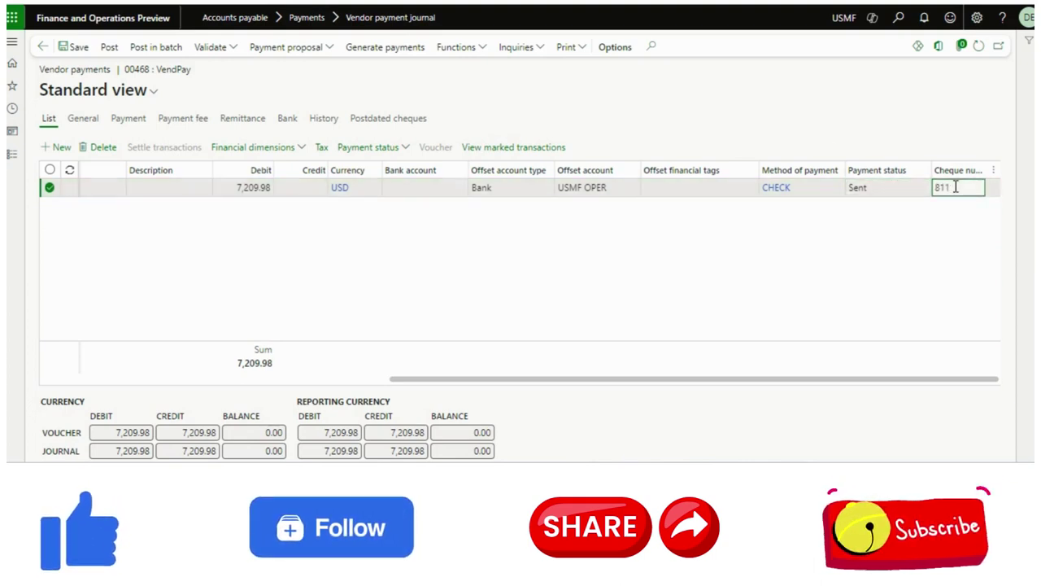
click(726, 187)
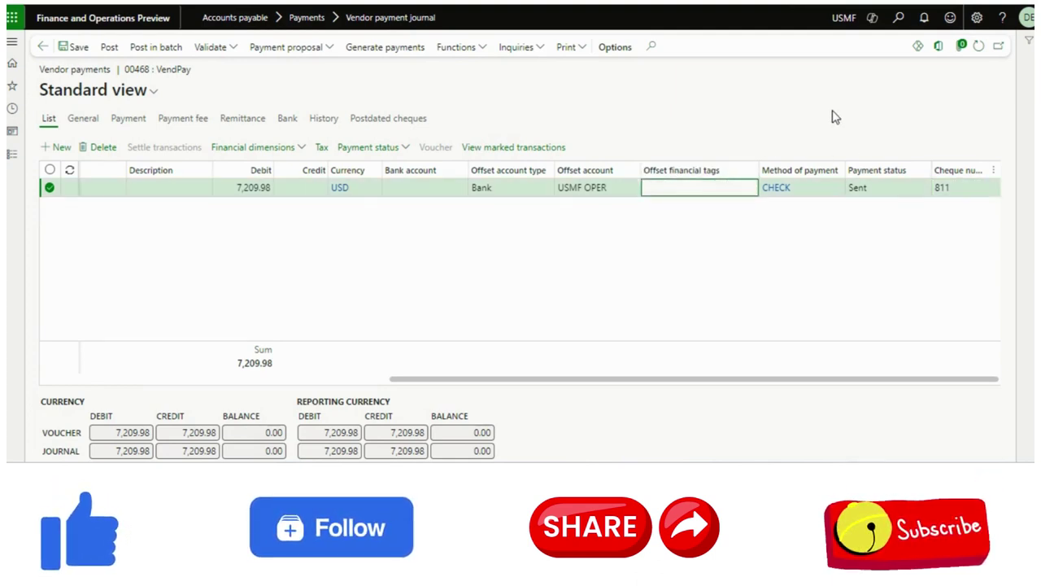
click(964, 187)
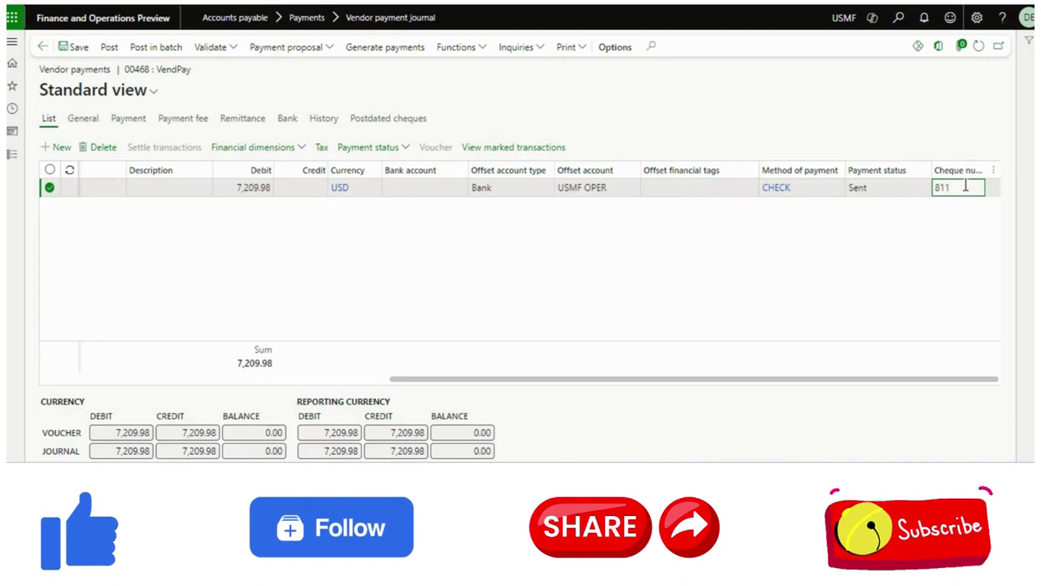
Step: Change the payment status to Rejected and void the cheque, answering yes to all
click(387, 155)
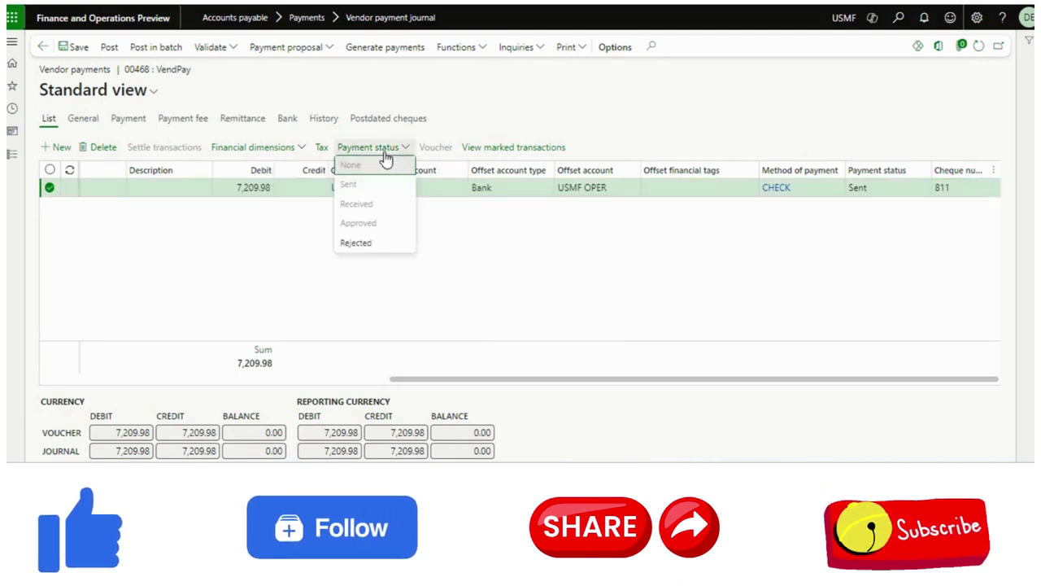
click(372, 244)
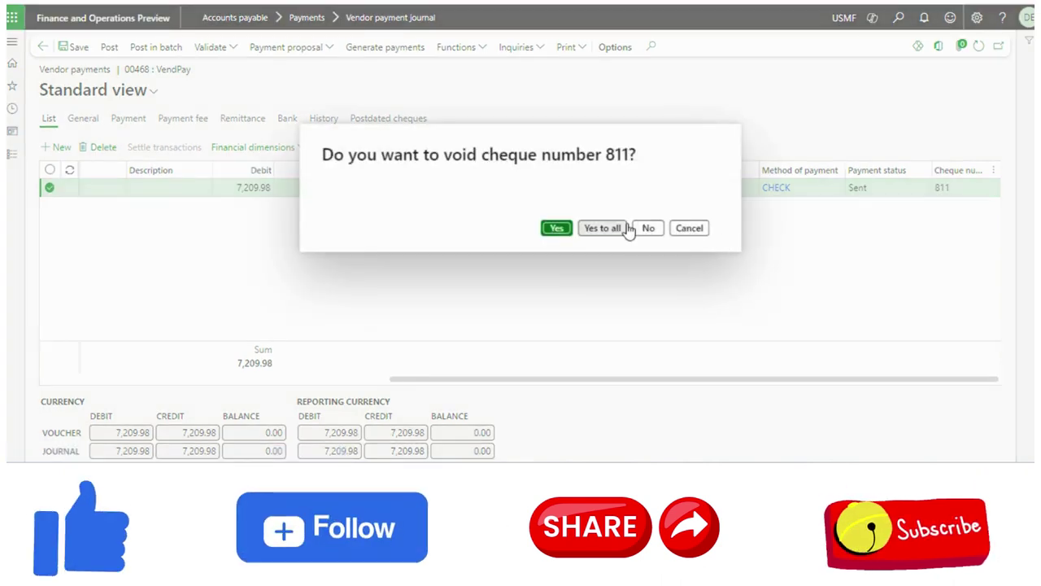
click(623, 229)
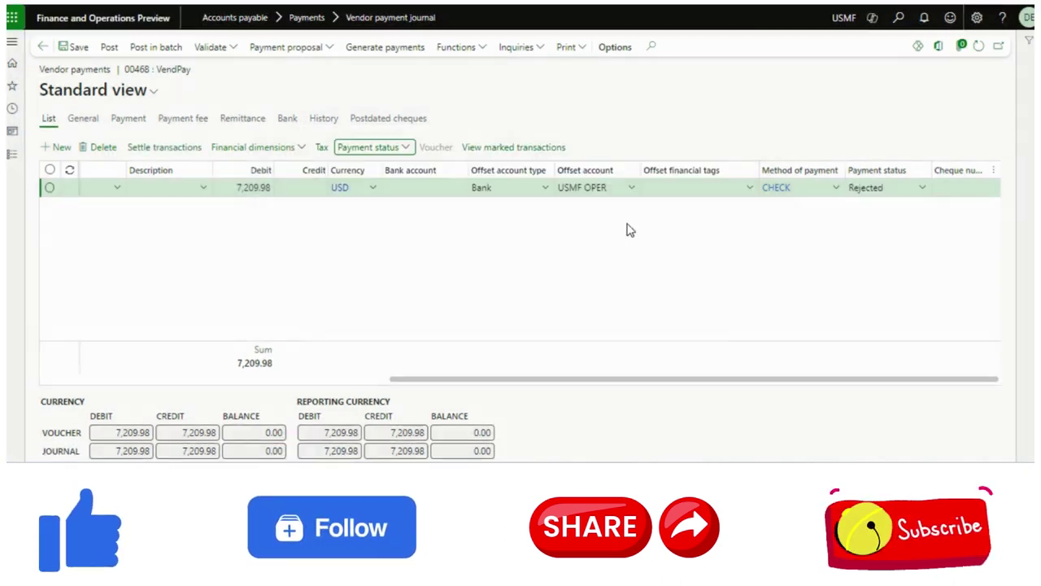
Step: Reset the payment line's payment status to None
click(923, 198)
click(922, 199)
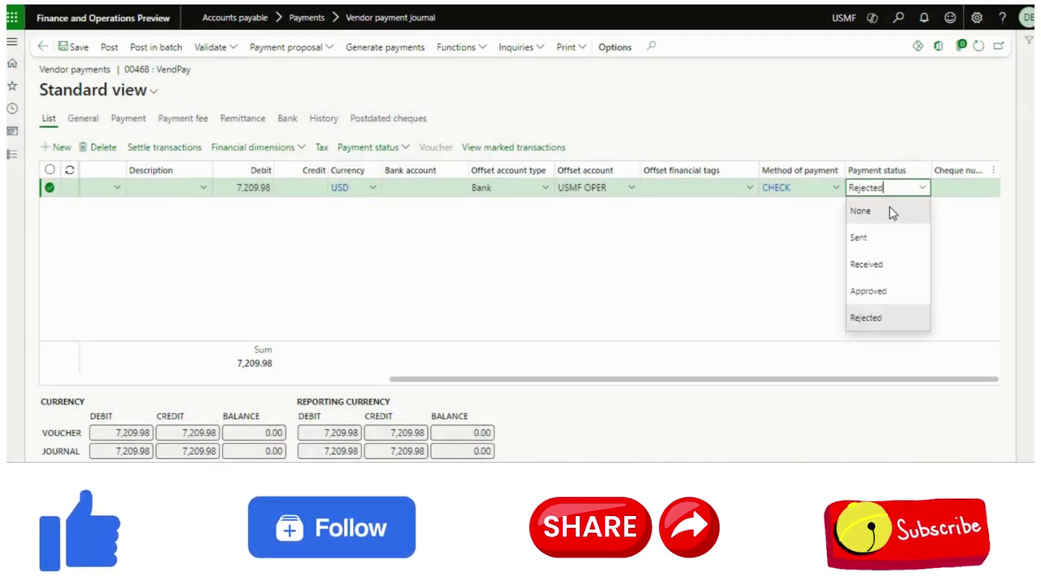
click(885, 210)
Step: Generate the payment again with method CHECK and bank account USMF OPER, entering 811 as the starting cheque number
click(404, 49)
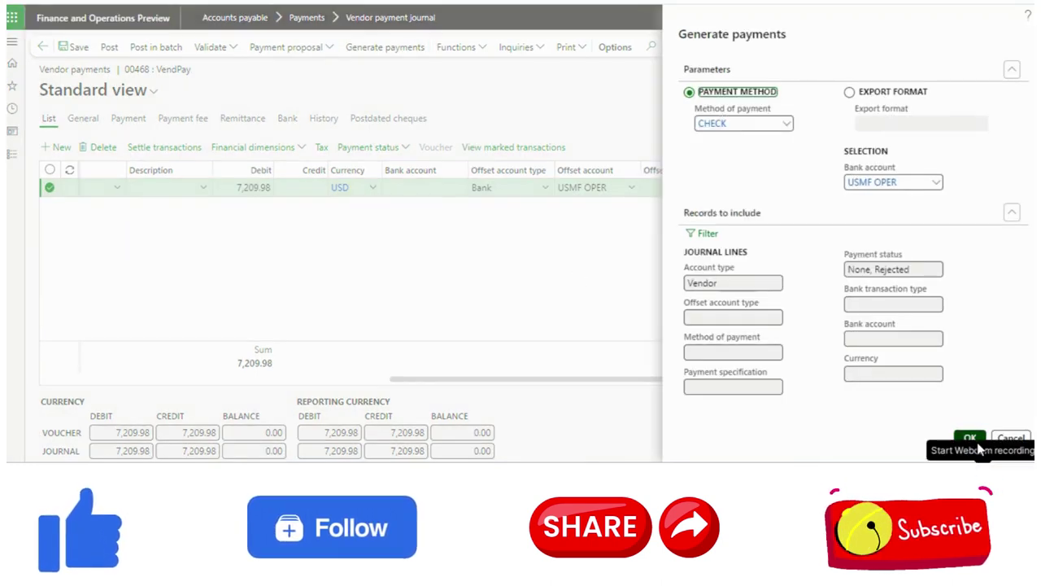
click(970, 438)
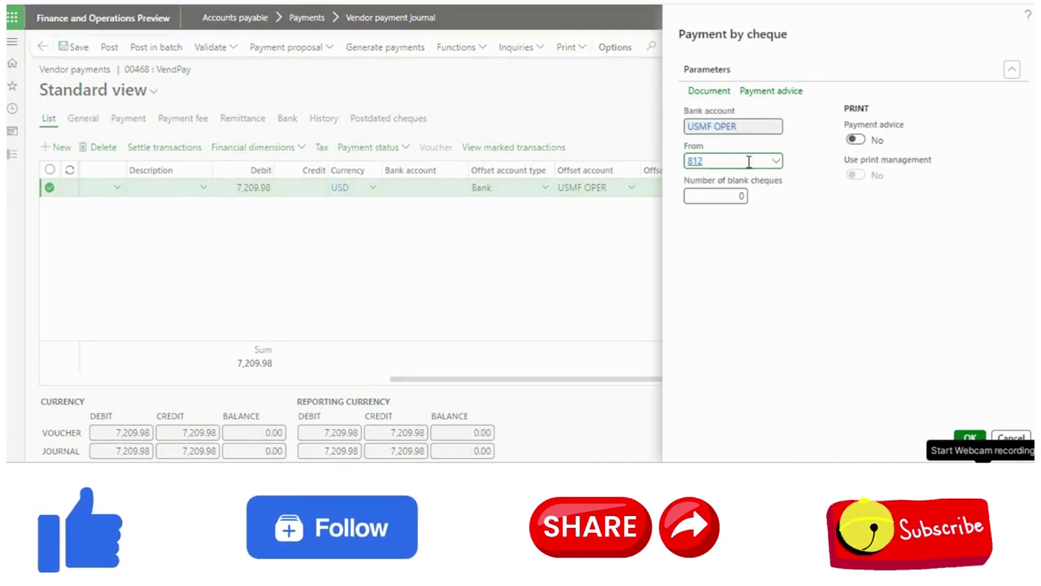
text(811)
key(Tab)
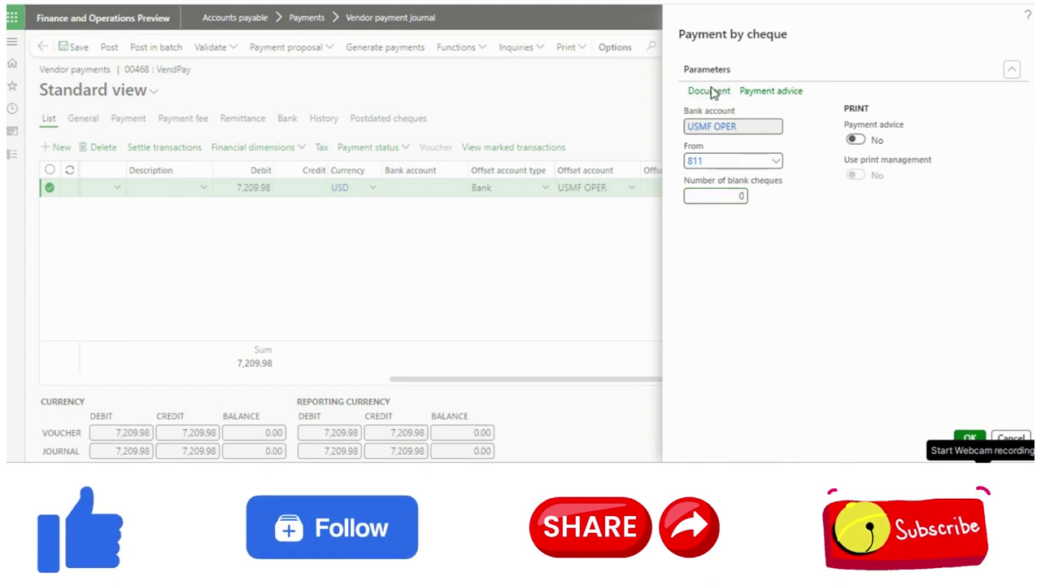
Step: Set the cheque document's print destination to File in PDF format and confirm the regenerated payment by cheque
click(716, 90)
click(720, 133)
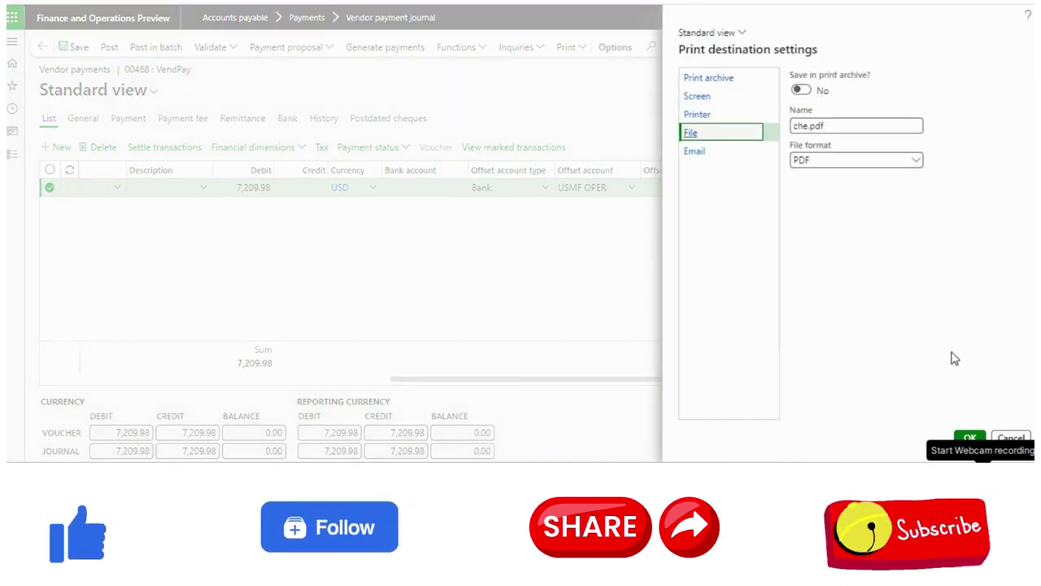
click(969, 439)
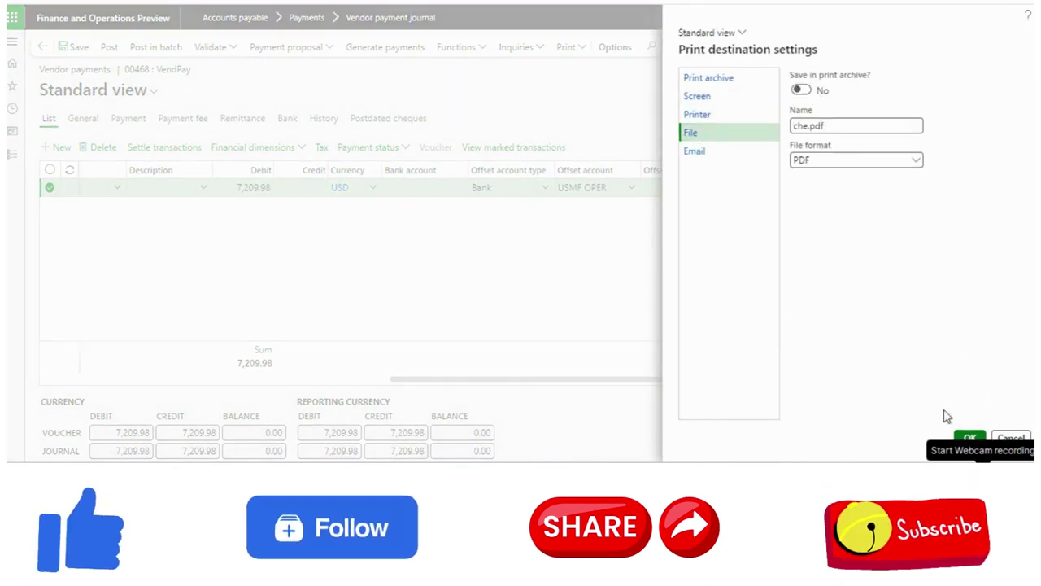
click(966, 437)
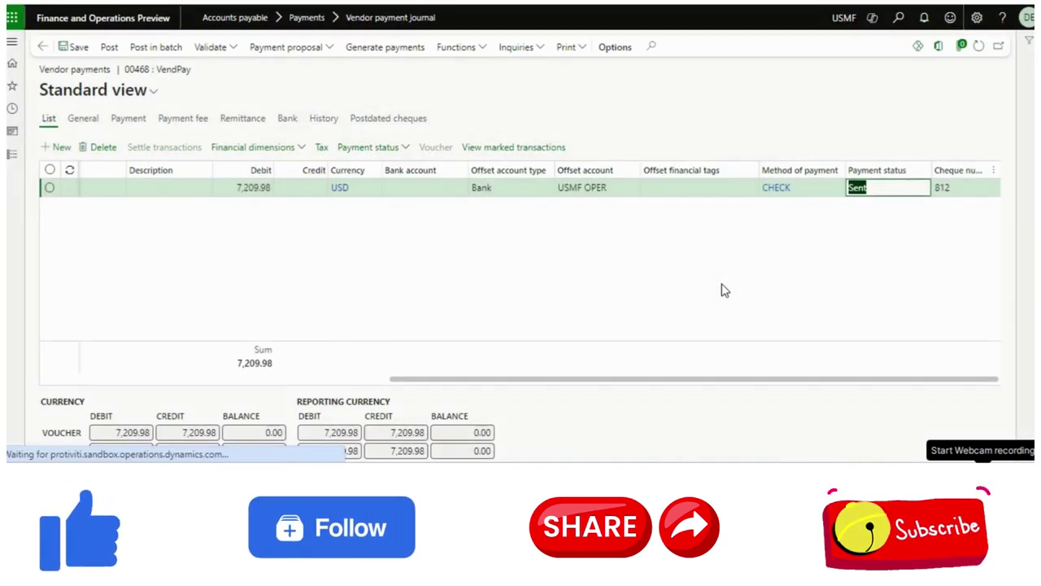
Step: Check the cheque number on the payment line and post the vendor payment journal
click(968, 188)
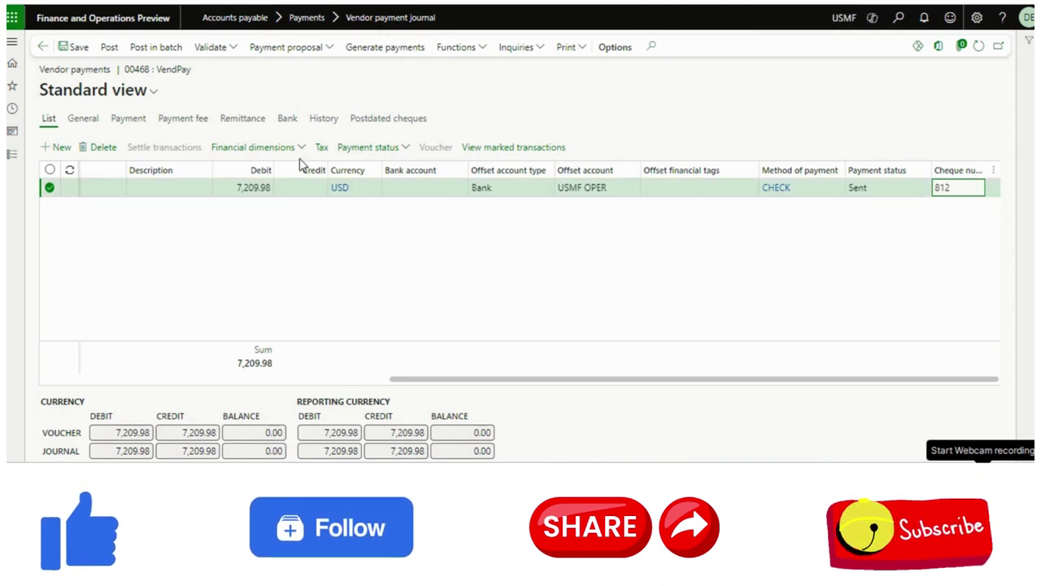
click(120, 50)
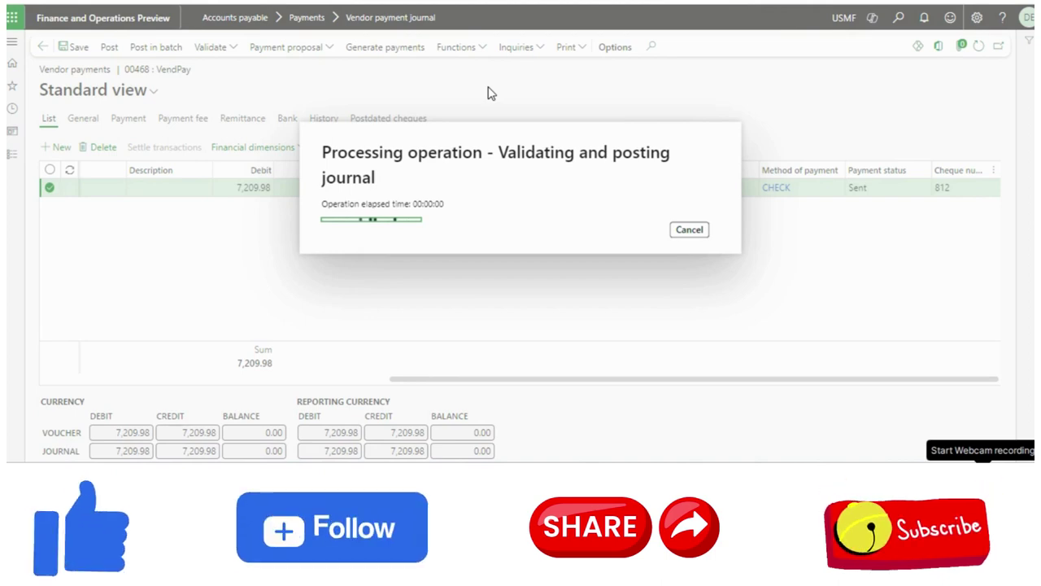
Step: Enable Allow cheque reuse in the Cash and bank management parameters and save the change
click(15, 156)
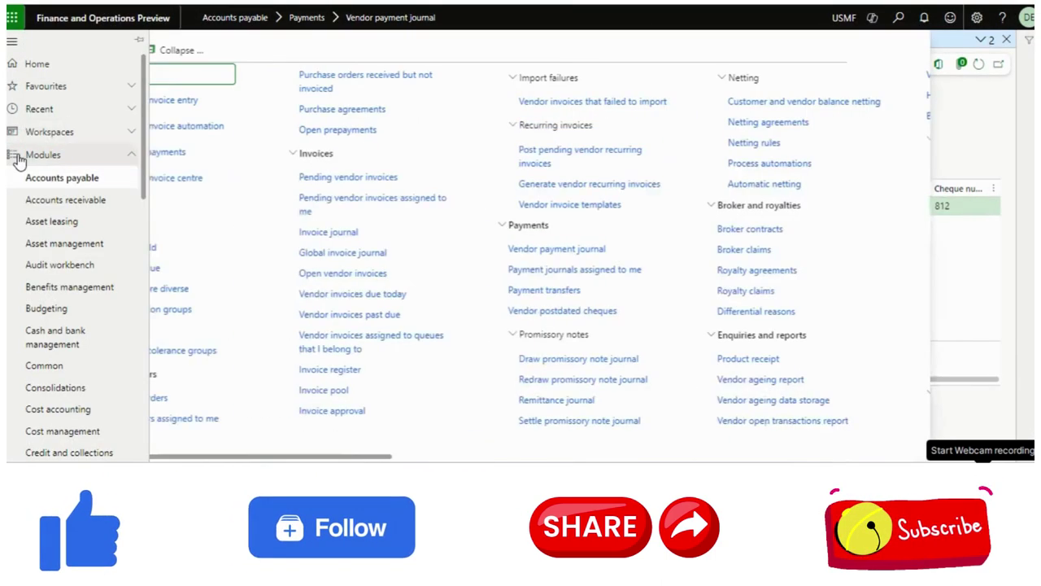
click(77, 335)
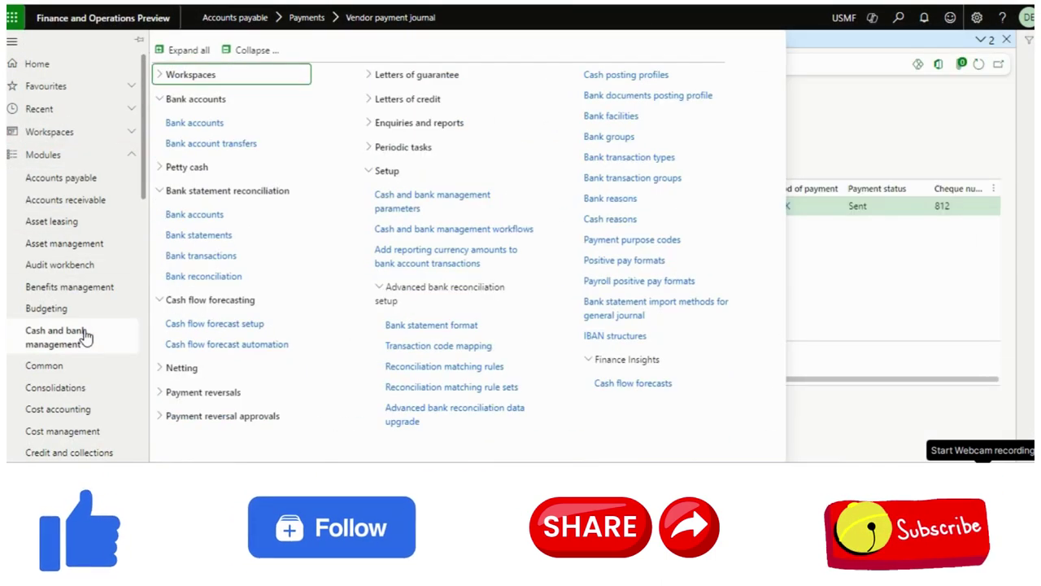
click(475, 198)
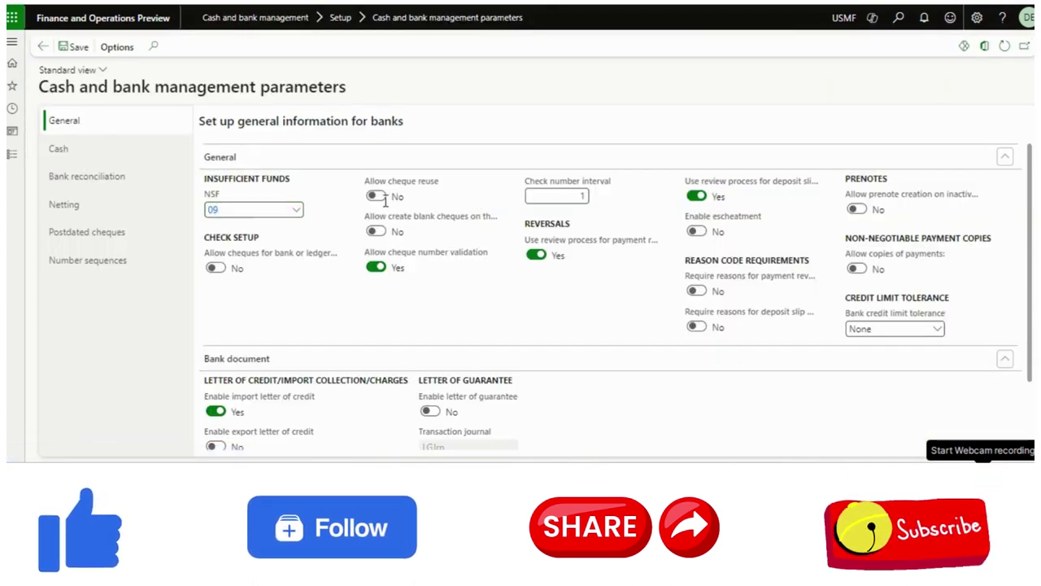
click(380, 197)
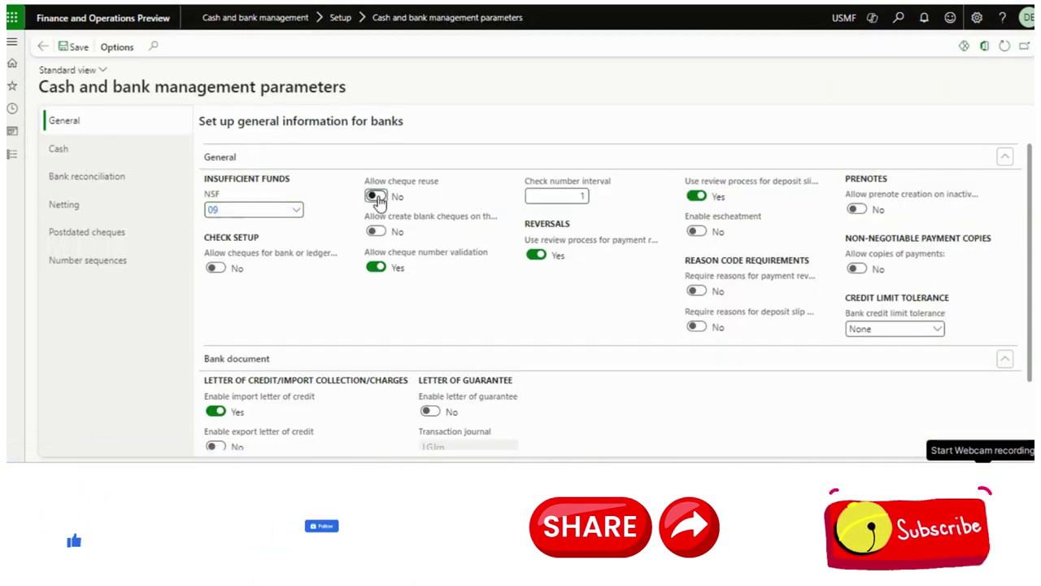
click(78, 49)
Step: Create a new vendor payment journal in Accounts payable with the name VendPay and open its lines
click(13, 154)
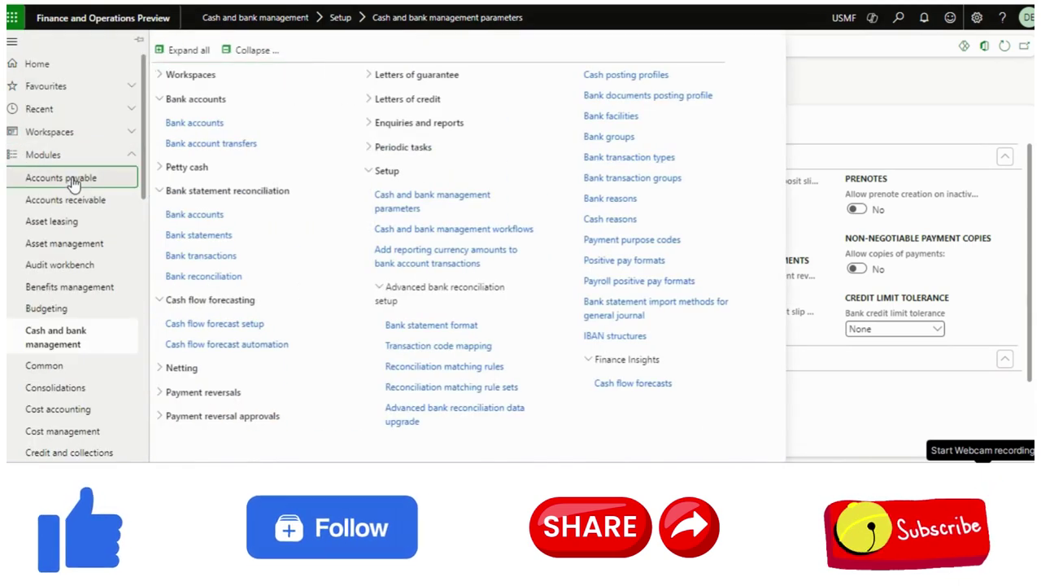
click(73, 182)
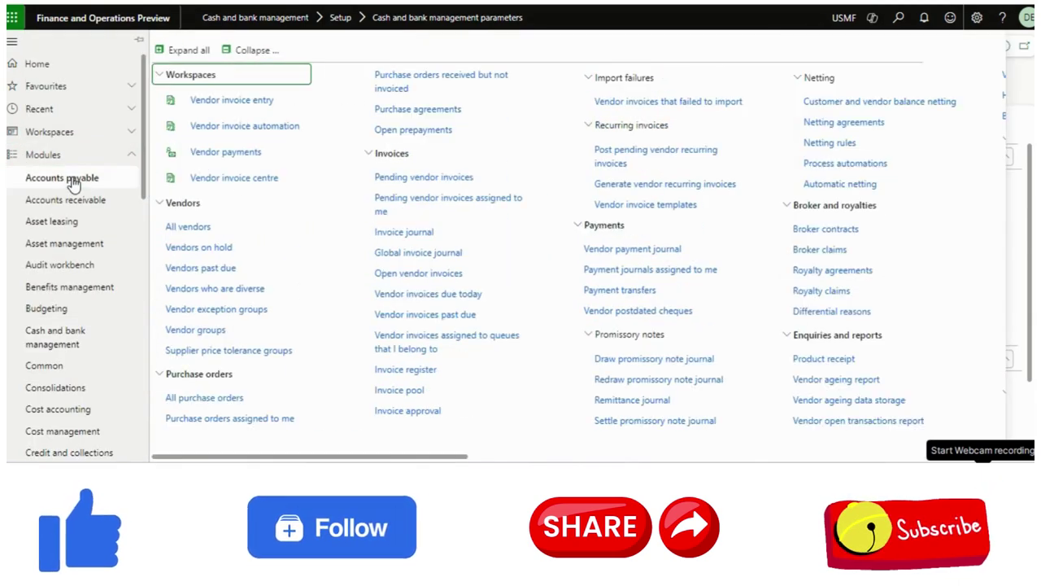
click(606, 252)
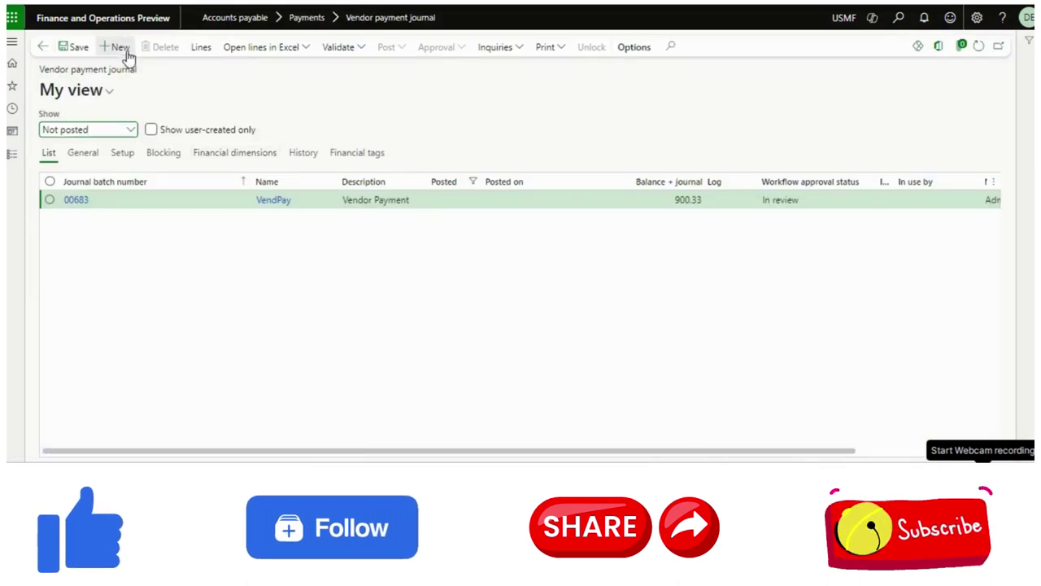
click(122, 49)
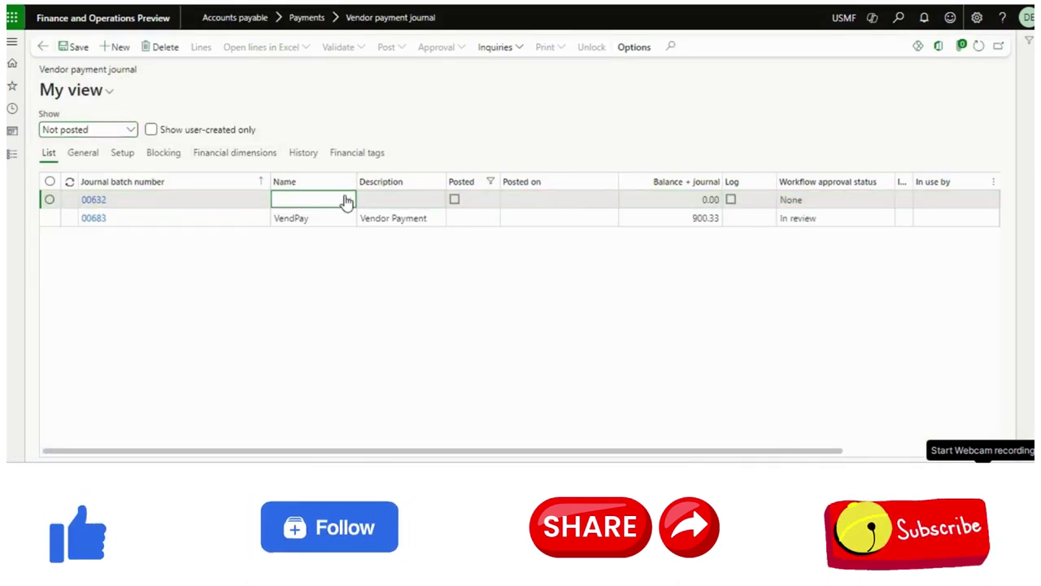
click(346, 201)
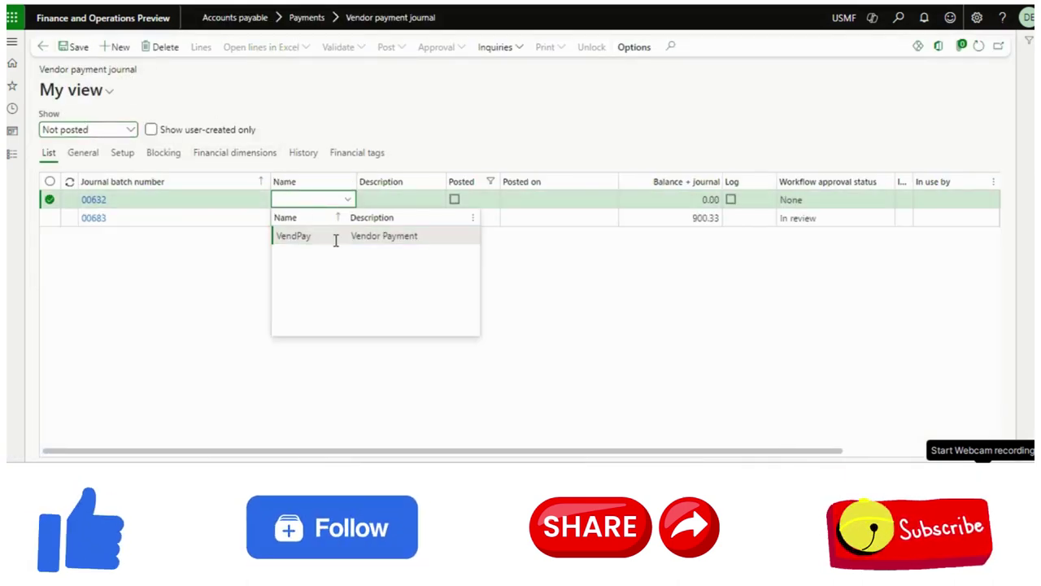
click(334, 236)
click(201, 48)
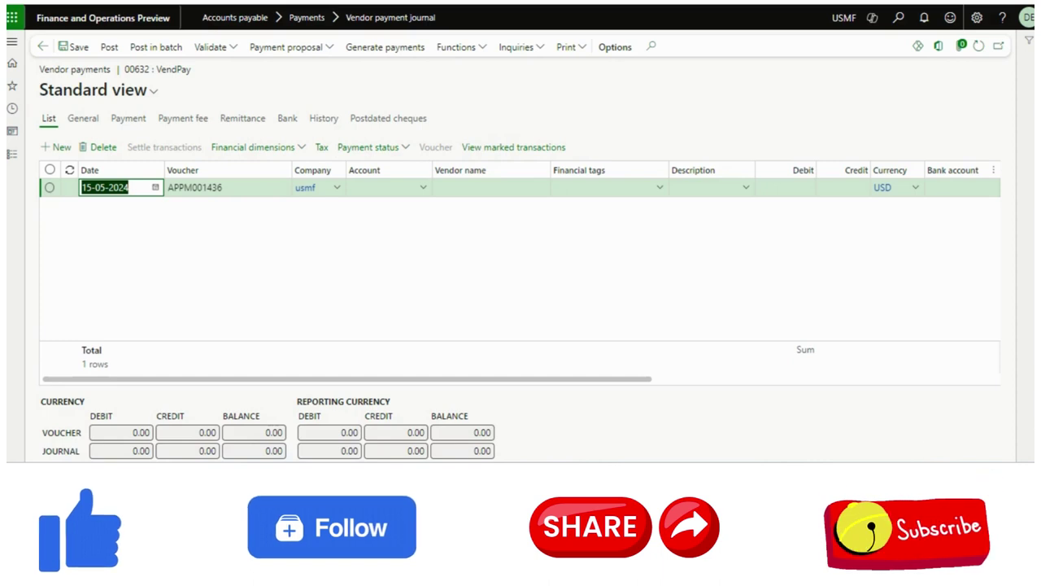
Step: Set the payment line's vendor account to Acme Office Supplies
click(422, 195)
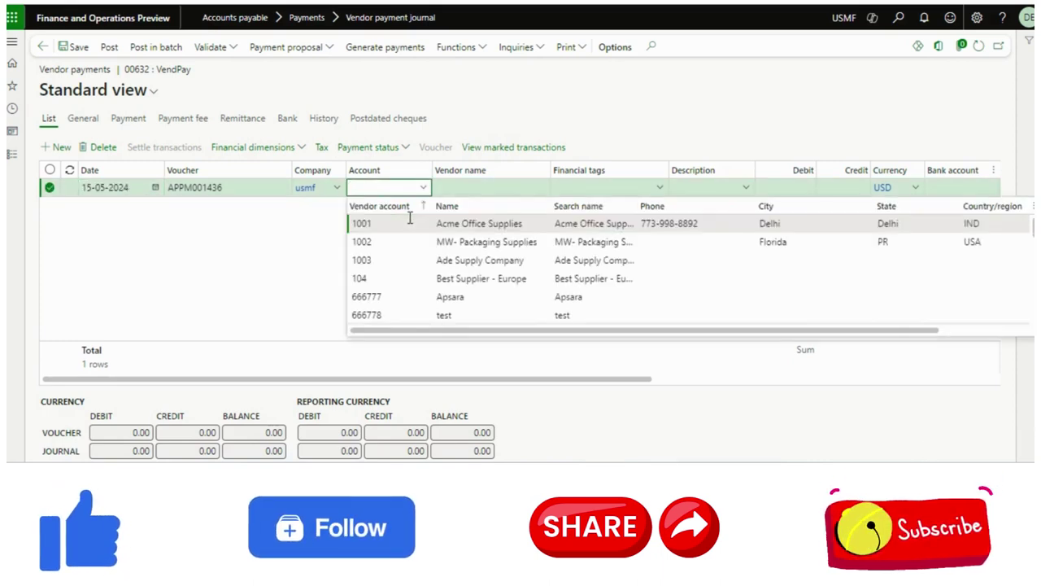
click(409, 229)
text(1001)
click(477, 190)
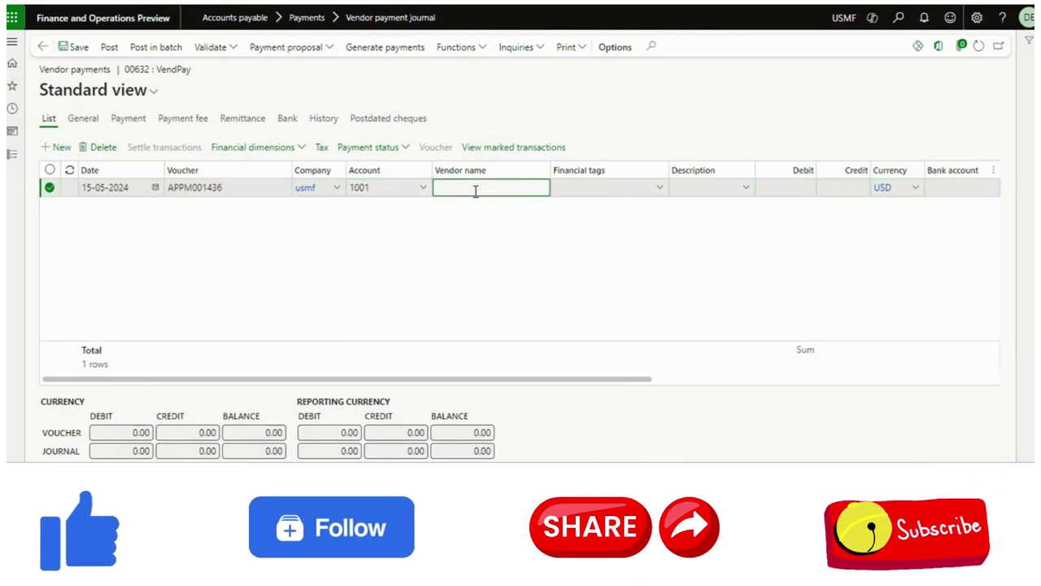
Step: Open the vendor's transactions for settlement and try to mark the 5,603.00 USD invoice due 21-07-2017
click(189, 151)
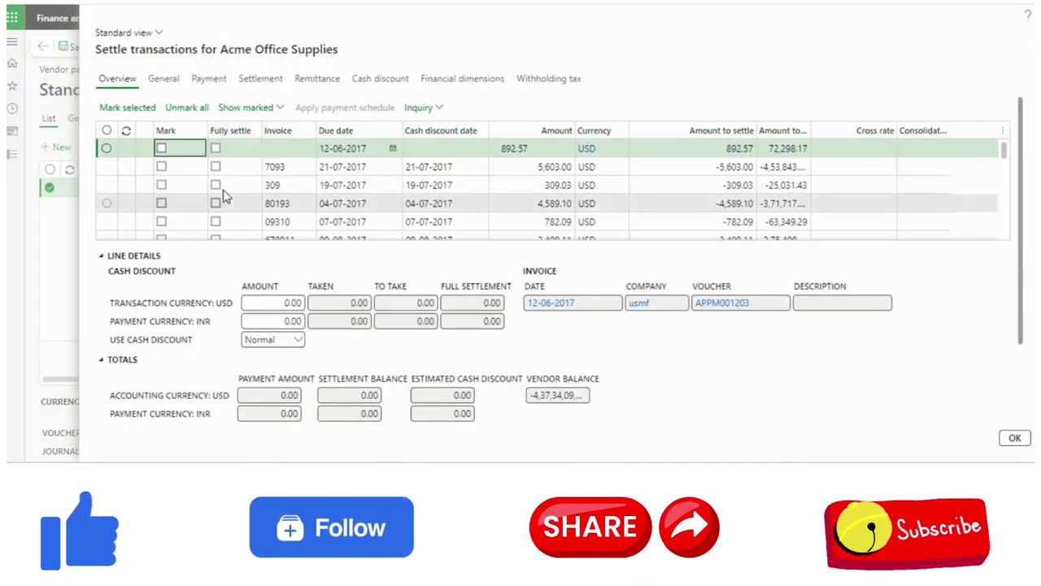
click(161, 166)
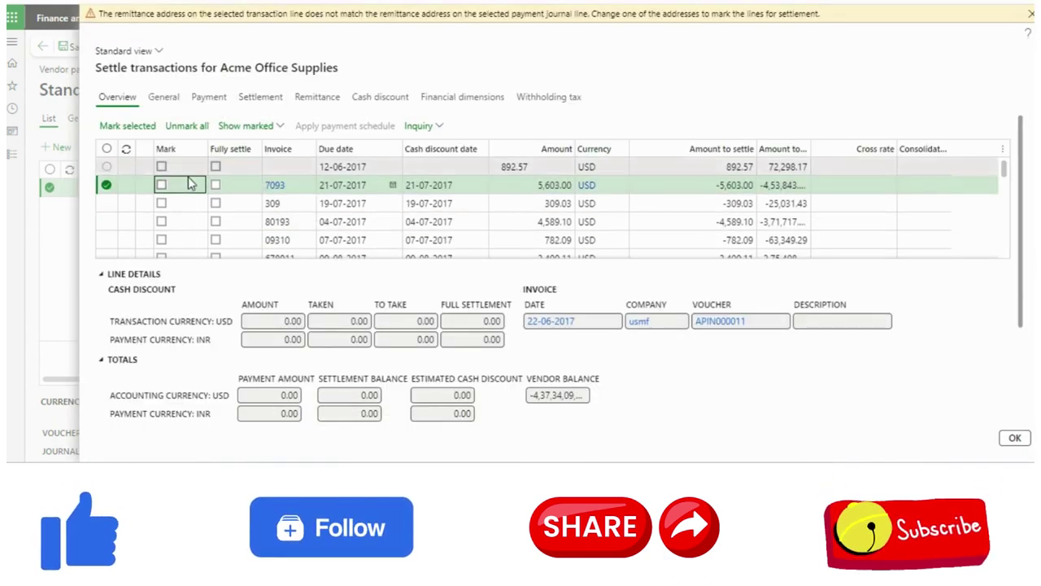
click(161, 185)
Step: Change the remittance location of the 5,603.00 USD invoice to Acme IND and close the settlement form
click(260, 99)
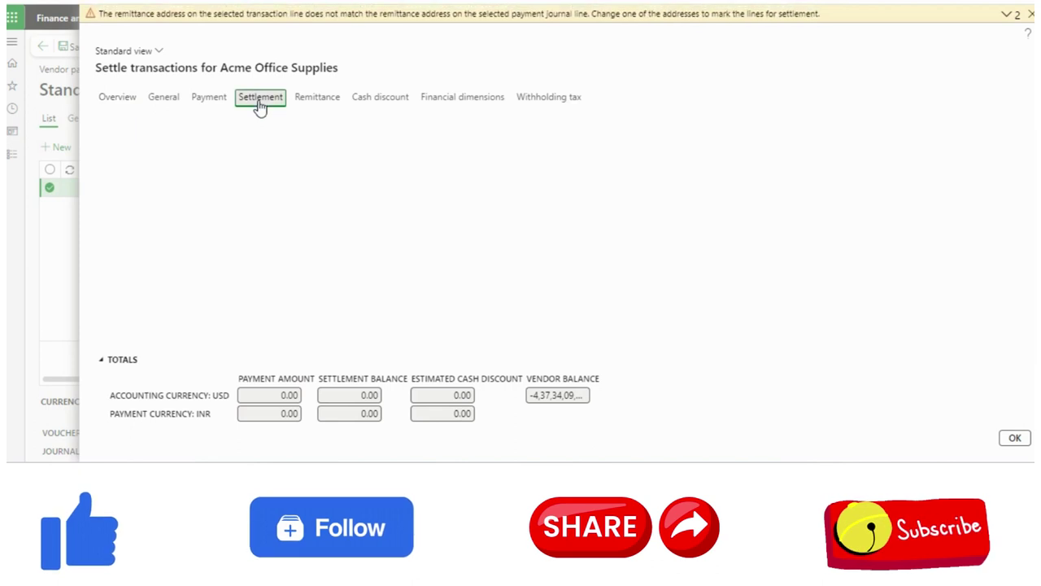
click(317, 98)
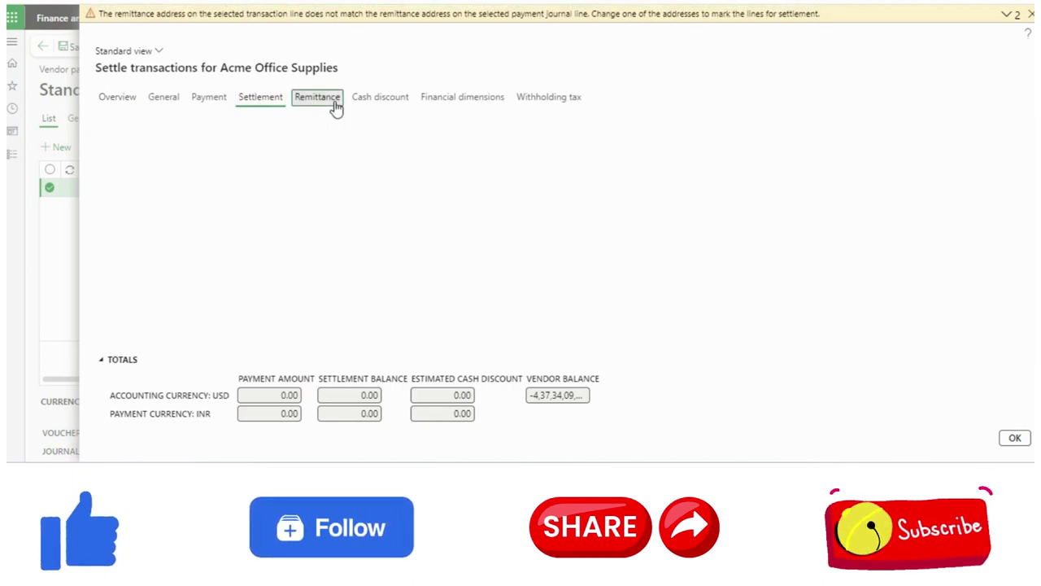
drag(185, 163, 57, 167)
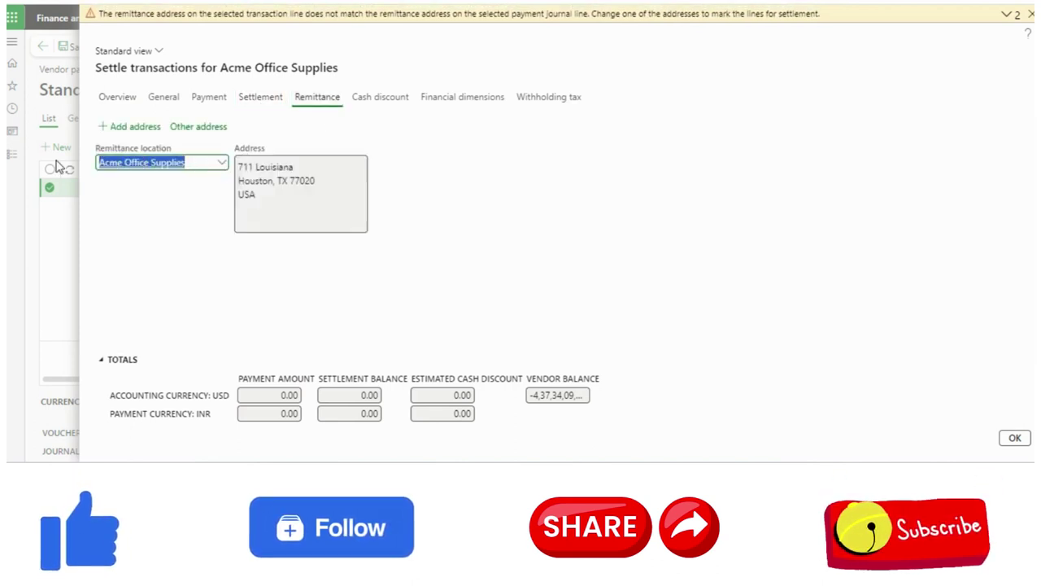
key(BackSpace)
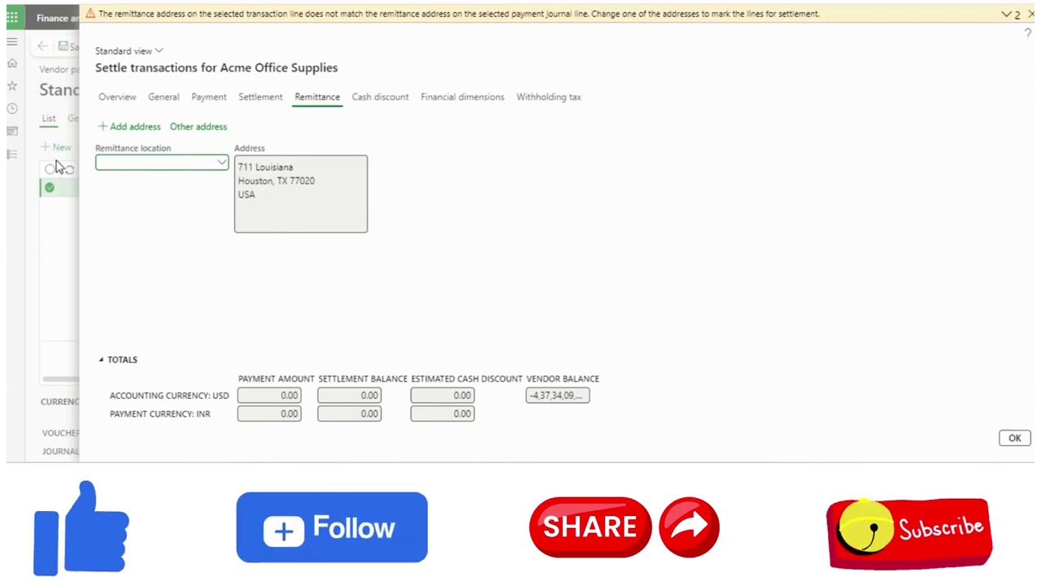
key(Return)
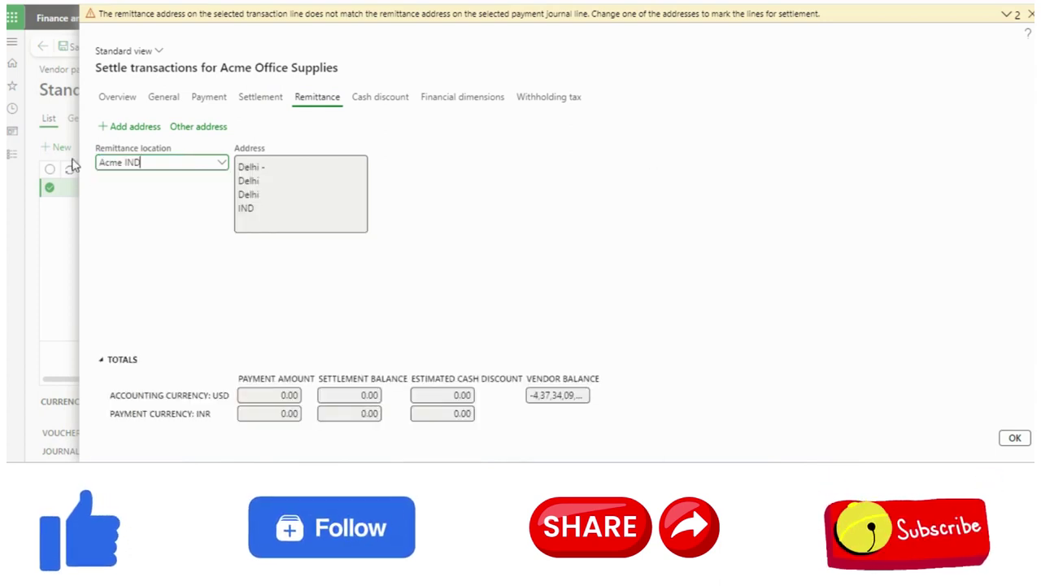
click(118, 99)
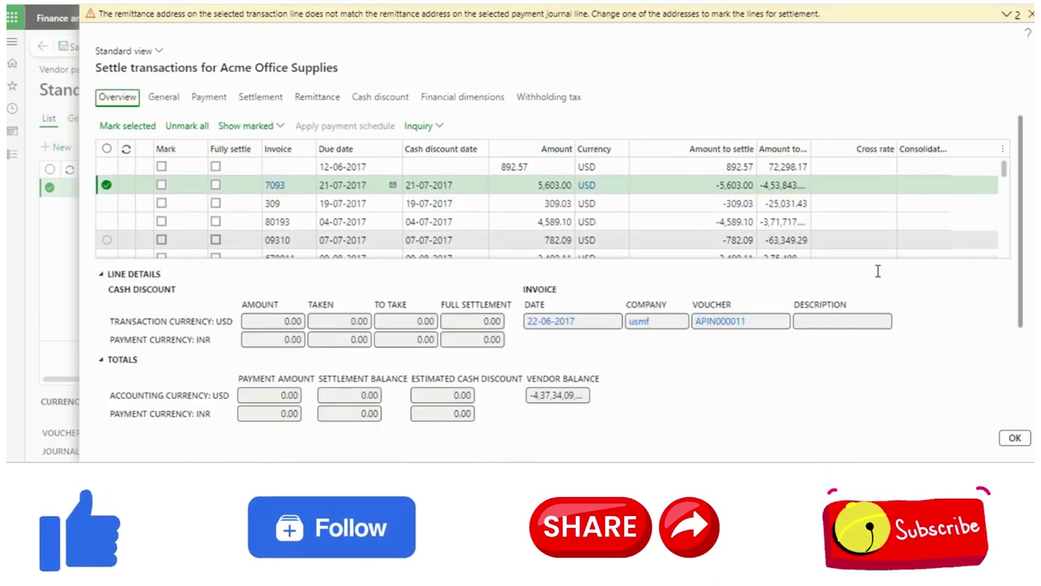
click(1014, 439)
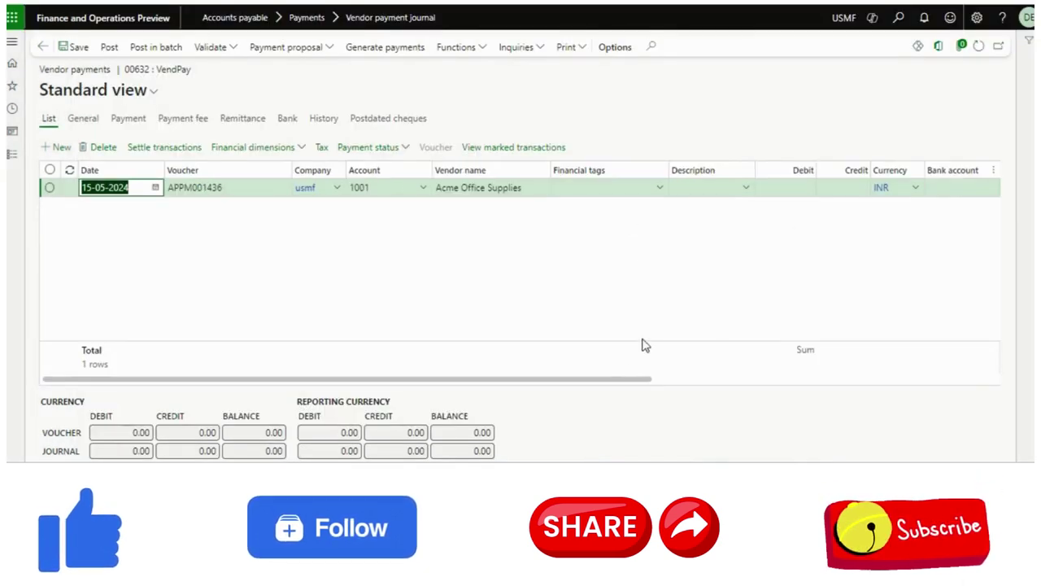
Step: Mark the 5,603.00 USD invoice due 21-07-2017 for settlement on the Acme Office Supplies payment line
mouse_move(623, 380)
mouse_down()
mouse_move(692, 381)
mouse_move(623, 380)
mouse_up()
click(560, 187)
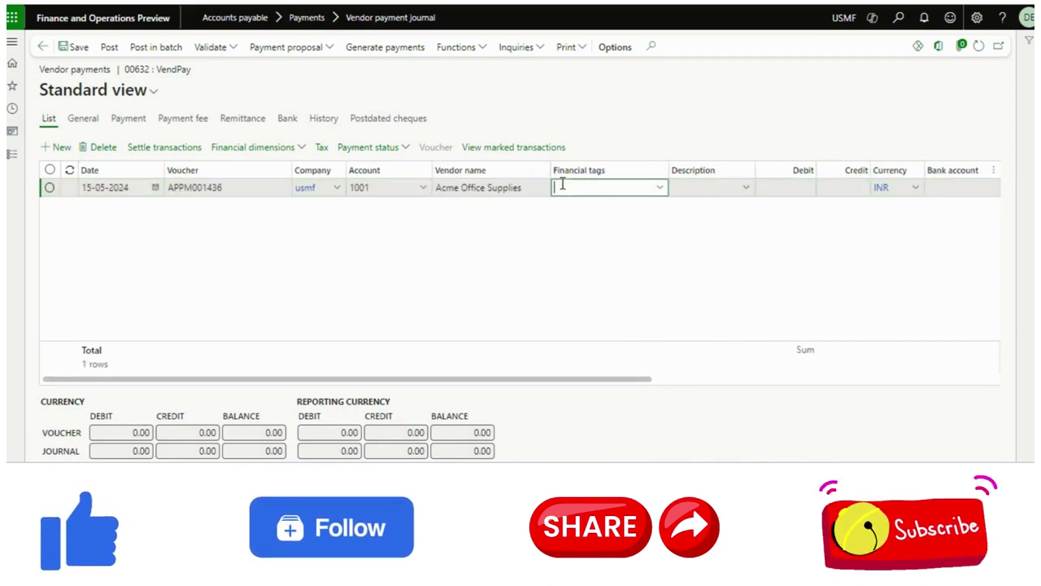
click(186, 153)
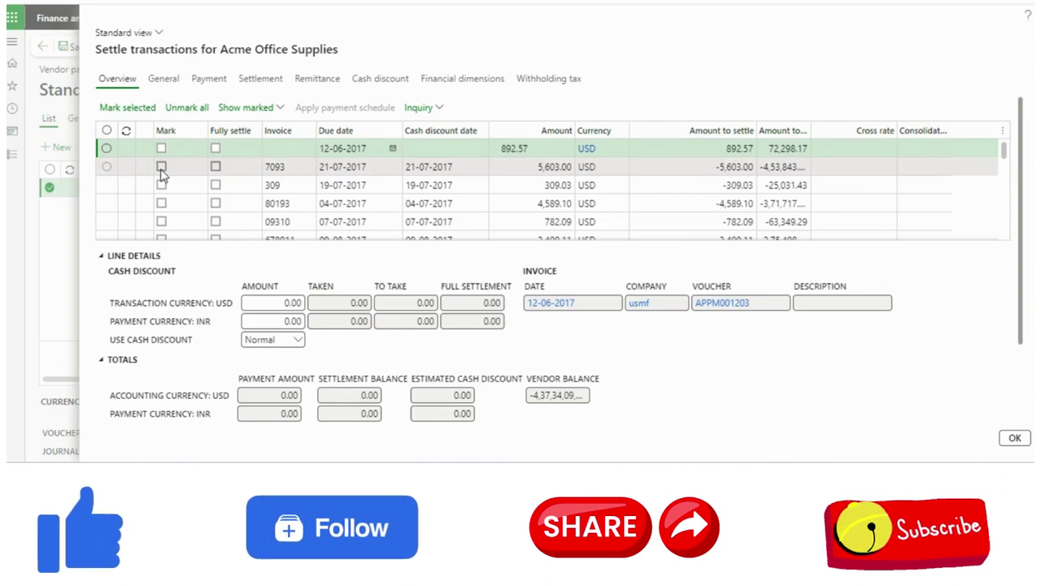
click(161, 166)
click(1015, 439)
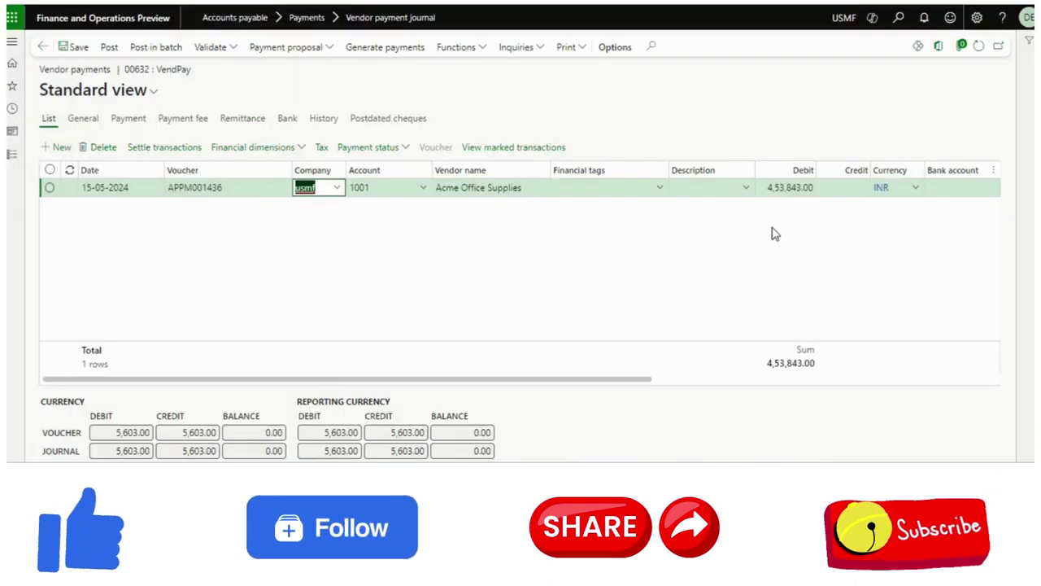
Step: Change the payment line's currency to USD and accept updating the journal amount to the marked transactions
click(886, 191)
text(usd)
key(Tab)
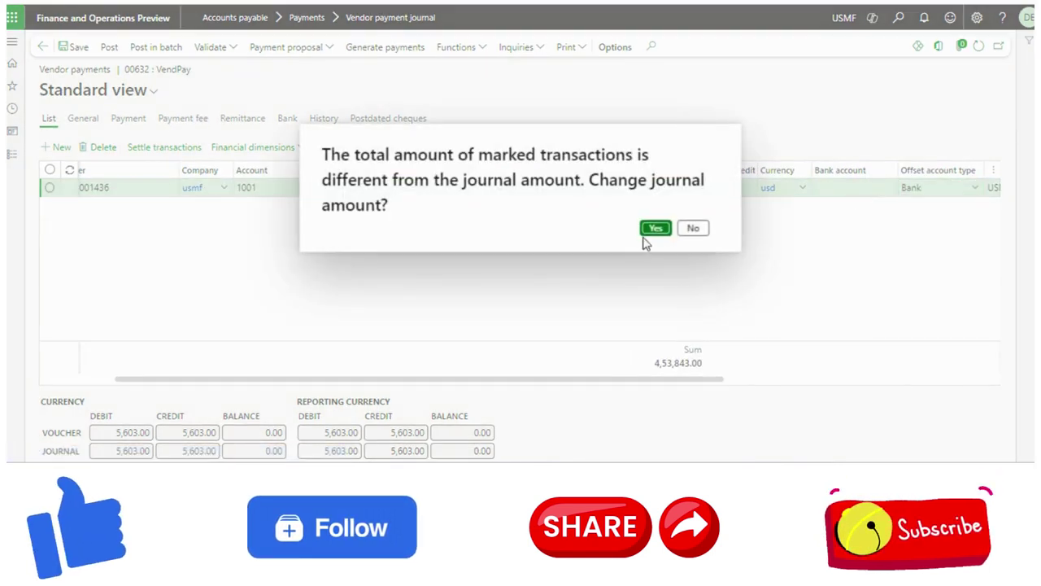
click(656, 229)
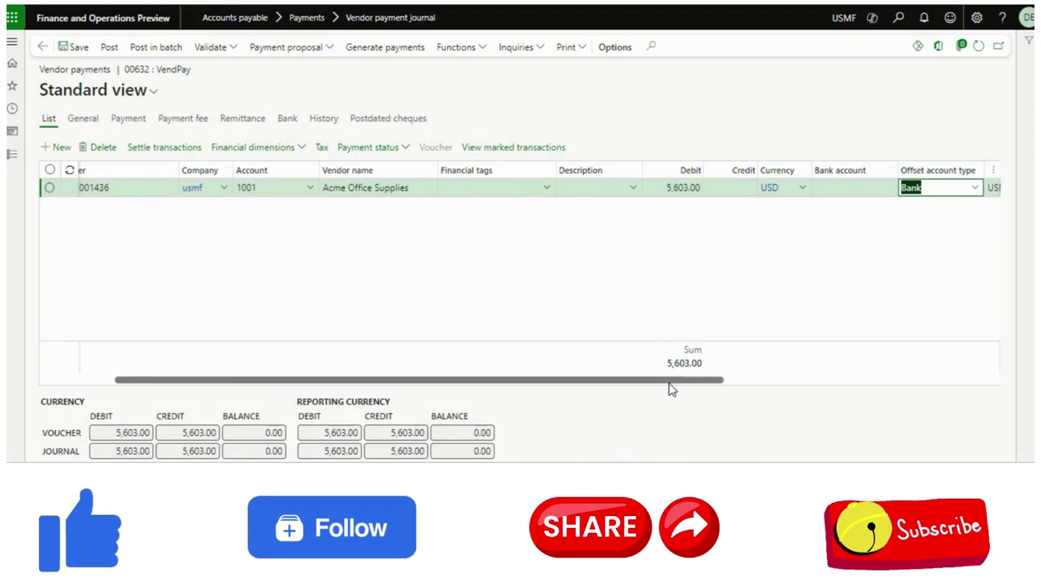
drag(669, 380, 927, 379)
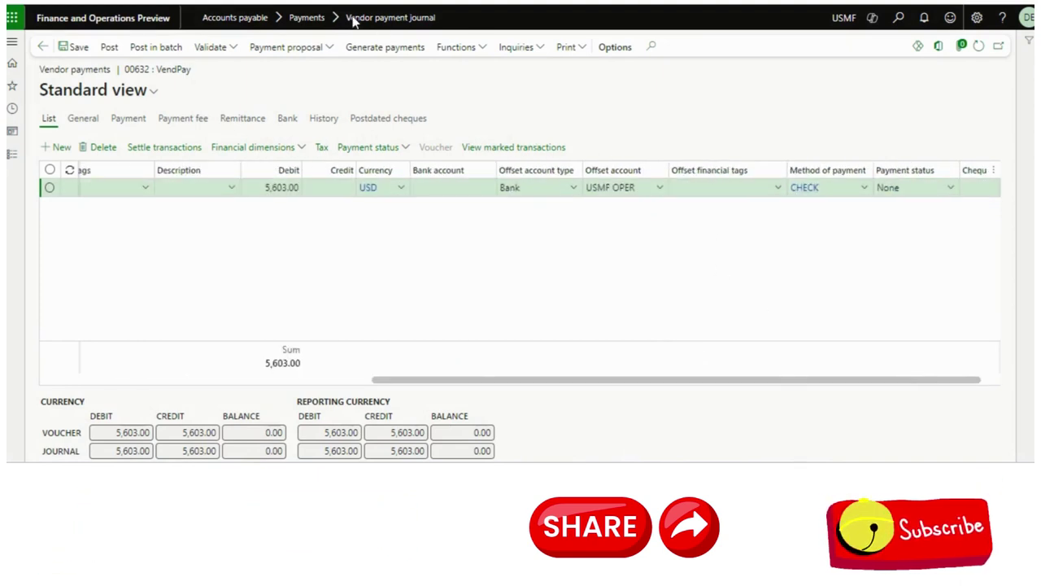
Step: Generate the payment by method CHECK from bank account USMF OPER, using cheque 813 and outputting the document as a PDF file
click(363, 49)
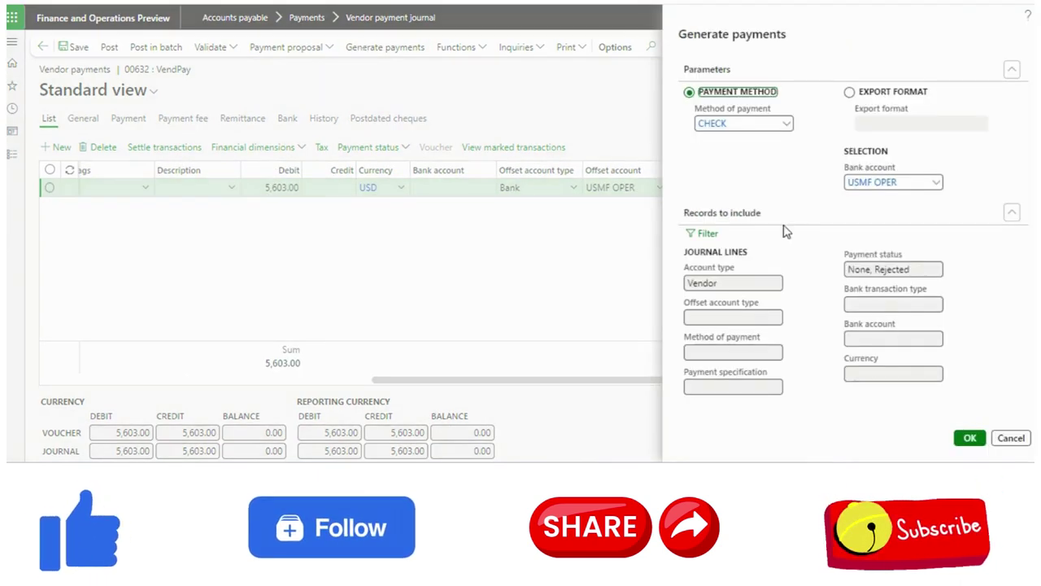
click(970, 439)
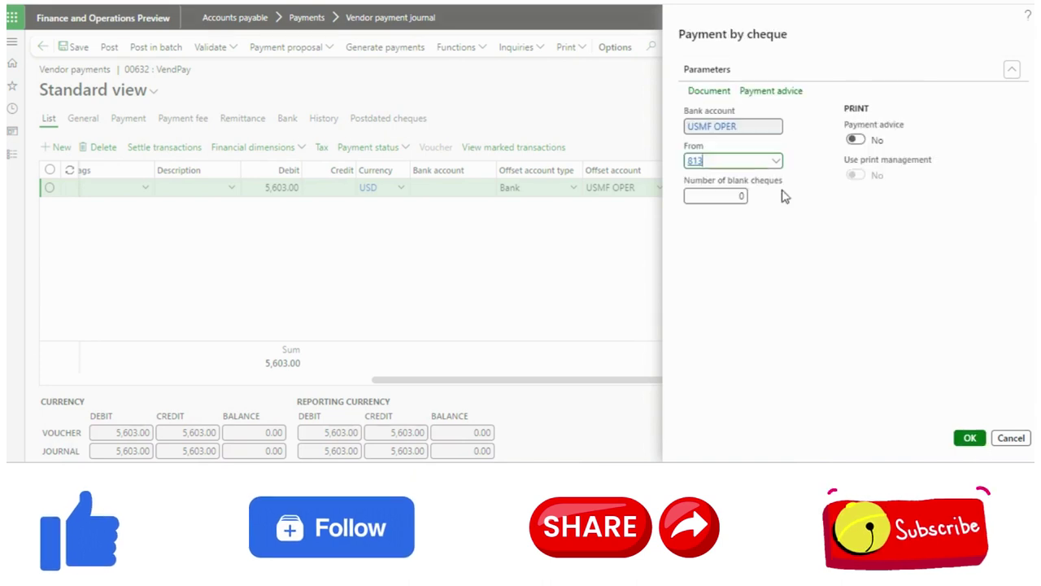
click(719, 98)
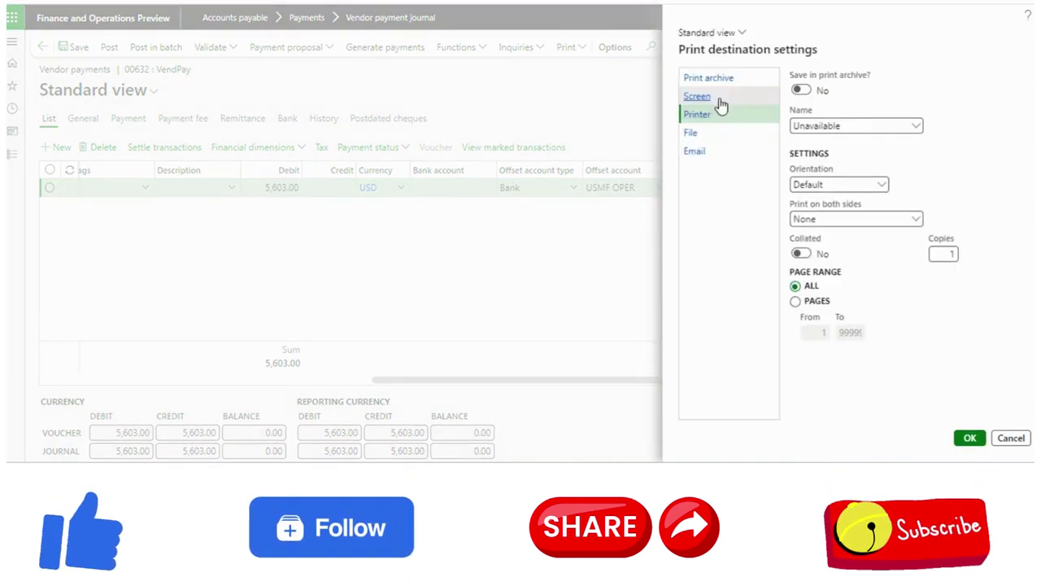
click(708, 140)
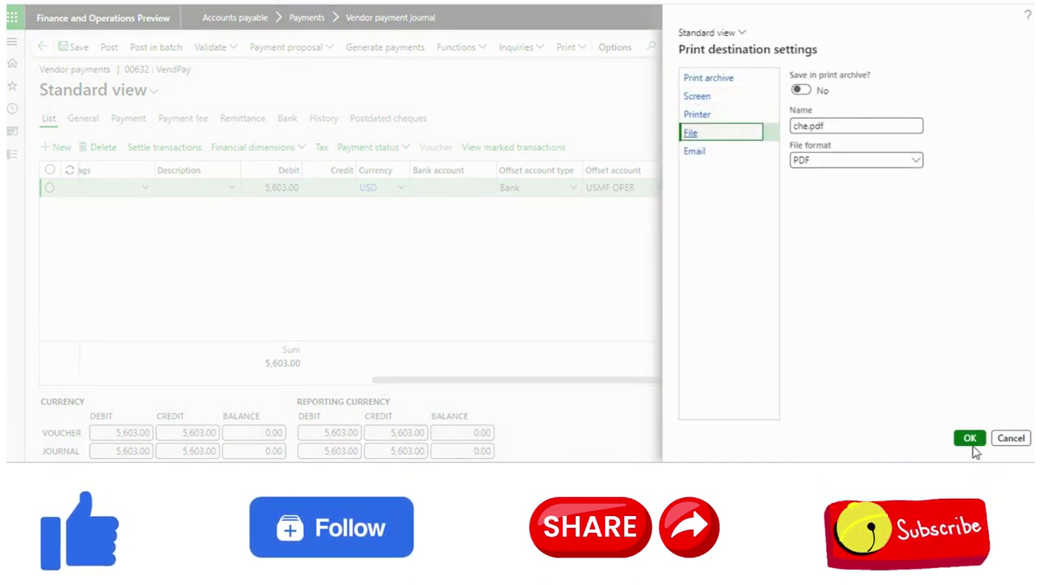
click(968, 438)
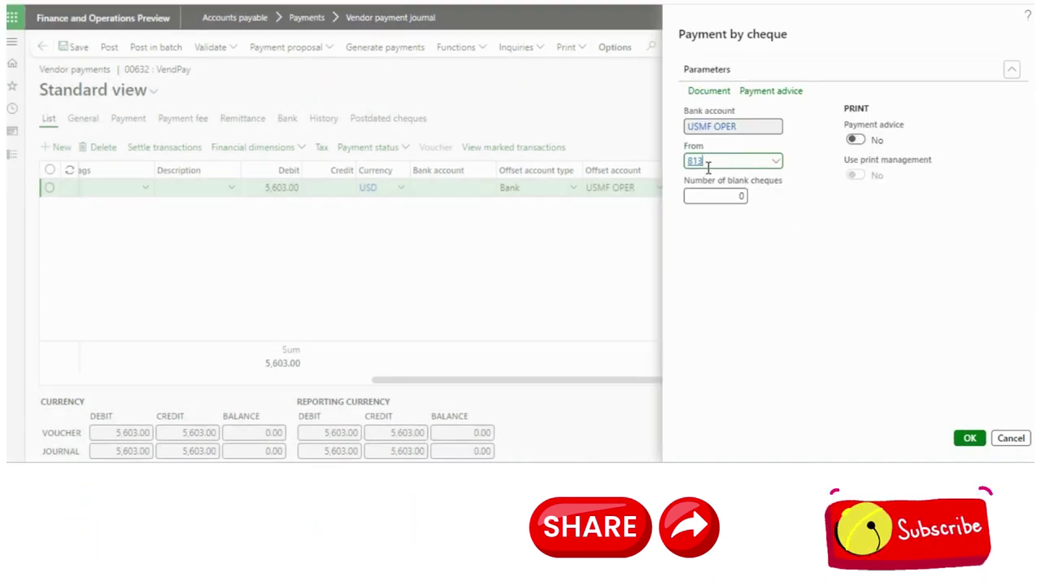
click(961, 435)
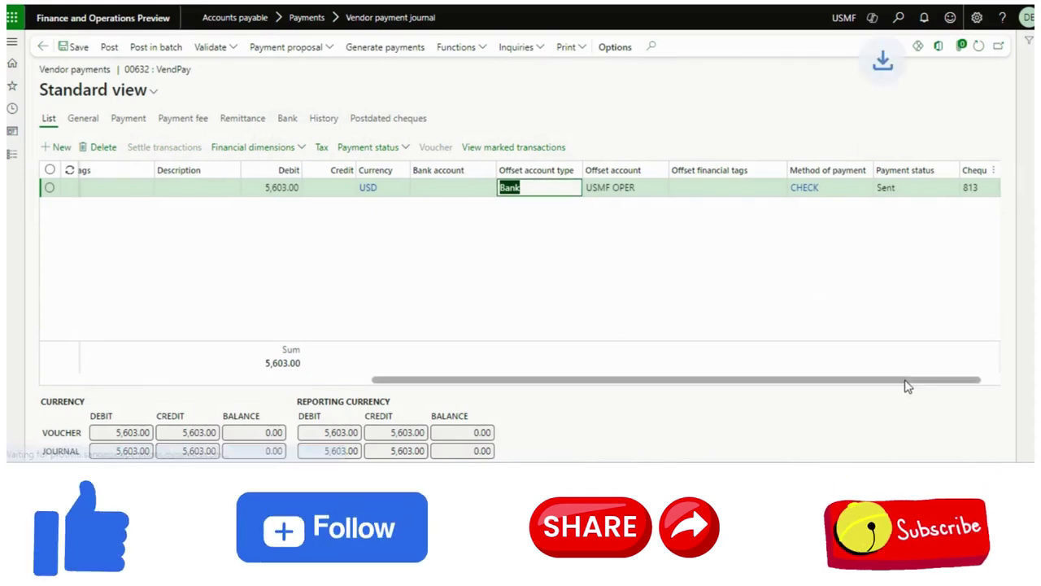
Step: Set the payment status of the line with cheque 813 to Reuse
drag(912, 381, 957, 379)
click(963, 188)
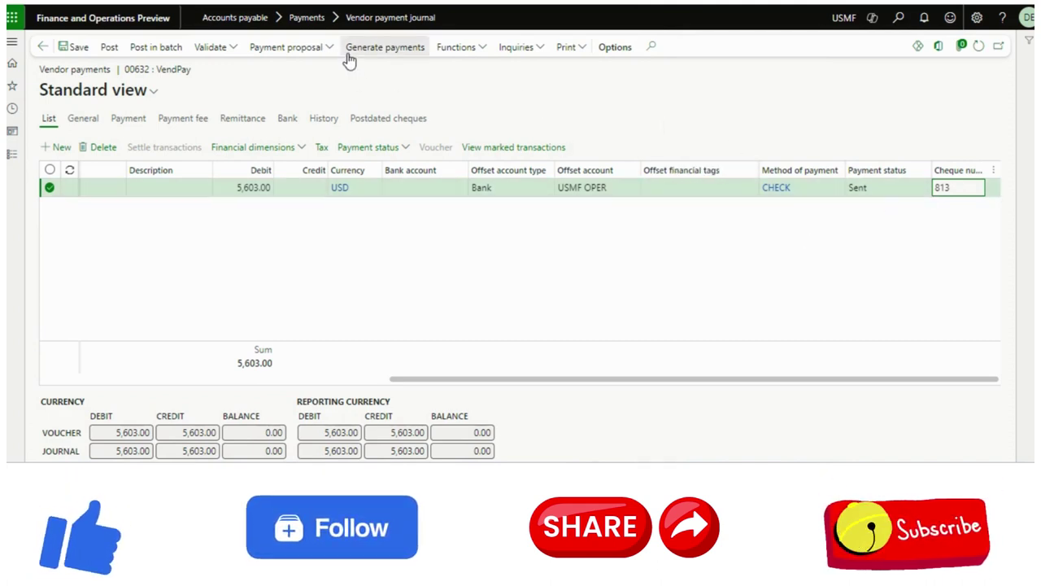
click(378, 150)
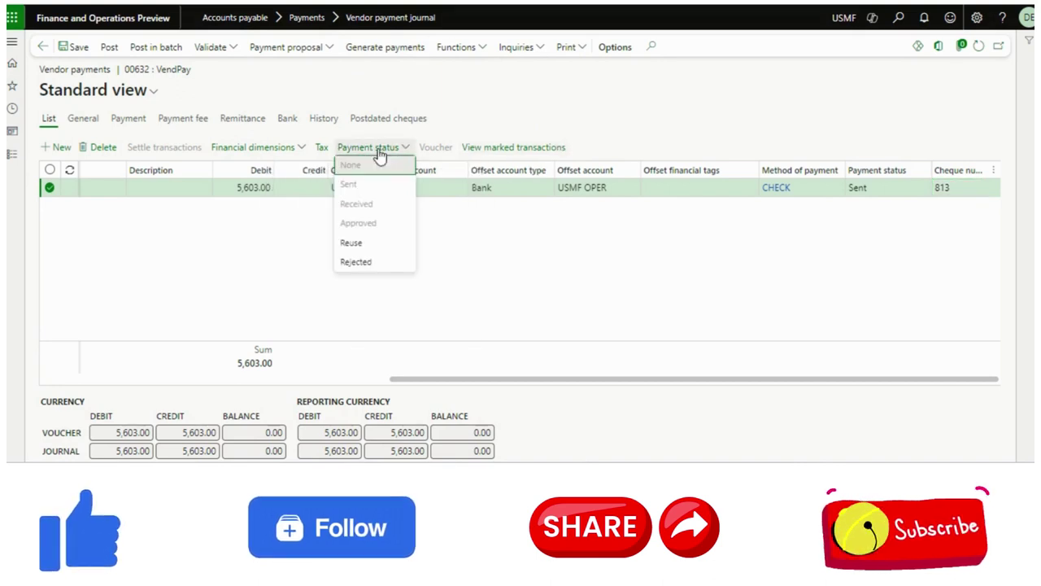
click(373, 246)
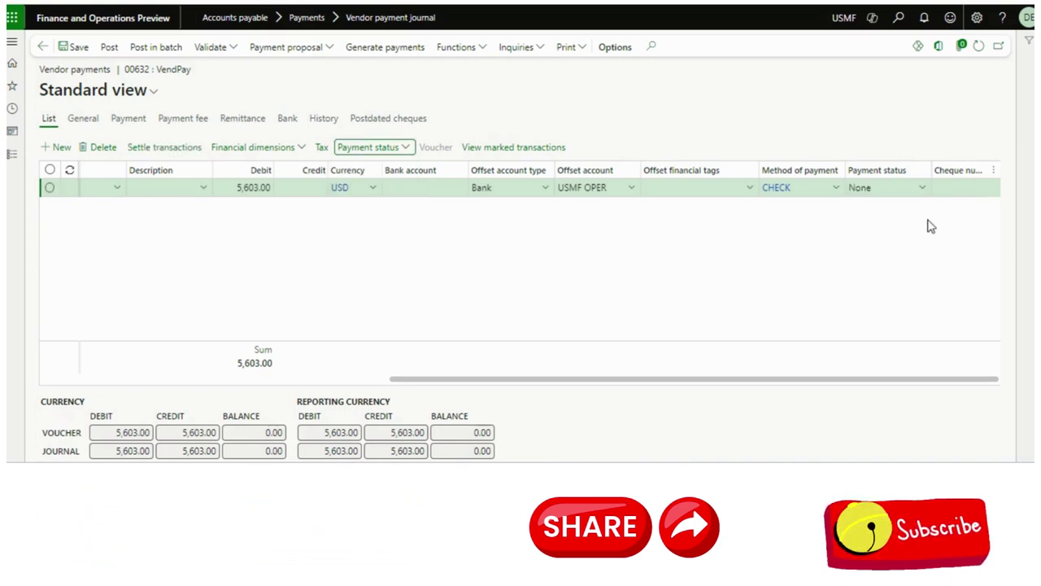
Step: Regenerate the reset line's CHECK payment from USMF OPER with cheque 813, again sending the cheque document to a file
click(397, 50)
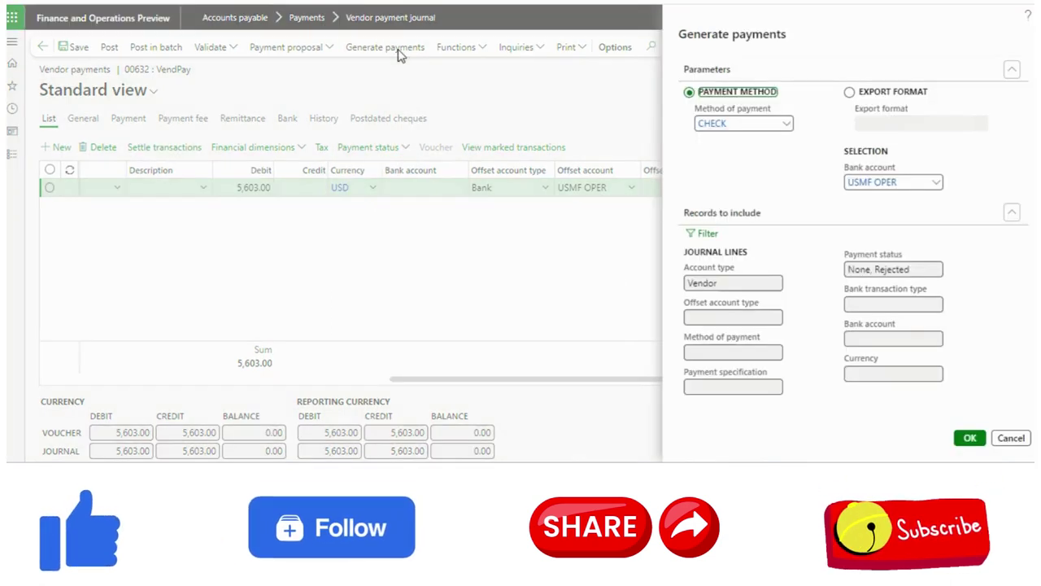
click(968, 438)
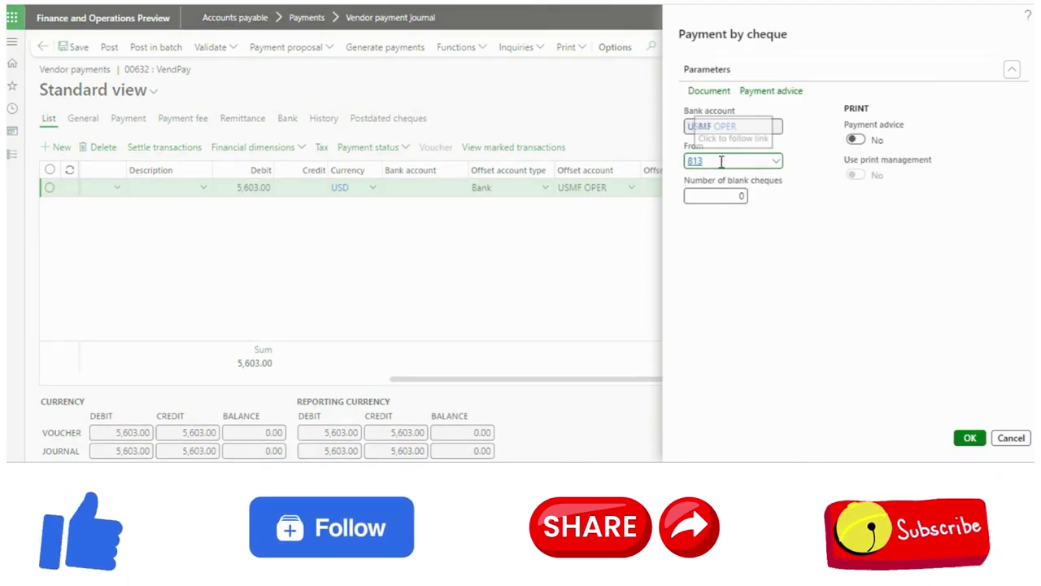
click(715, 95)
click(690, 132)
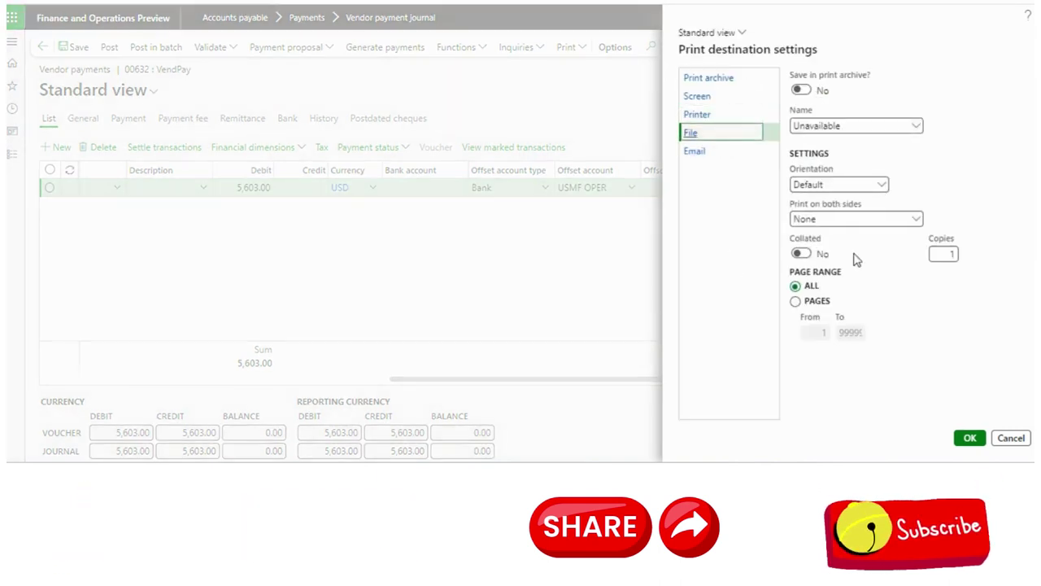
click(969, 439)
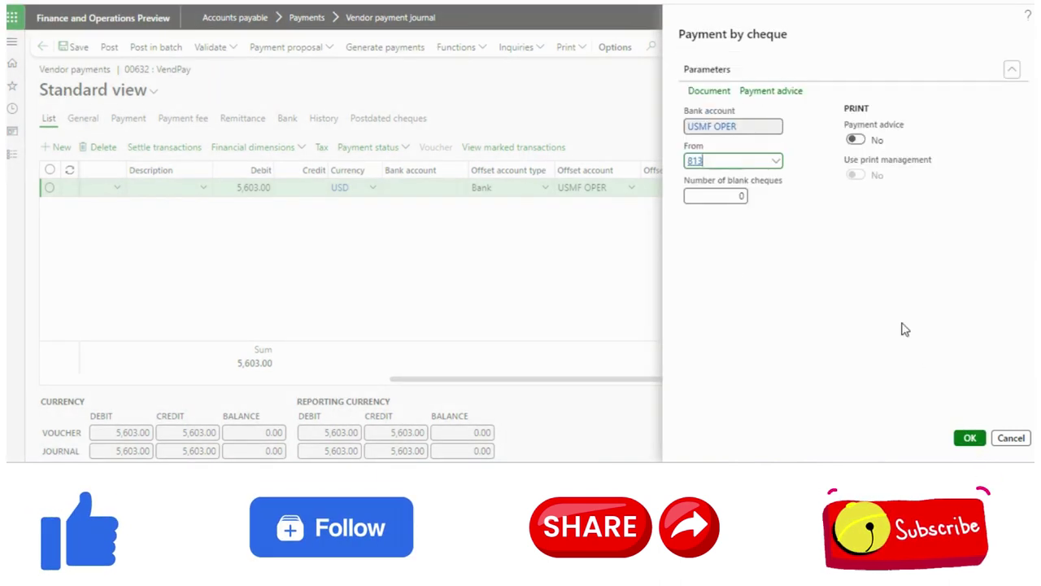
click(969, 437)
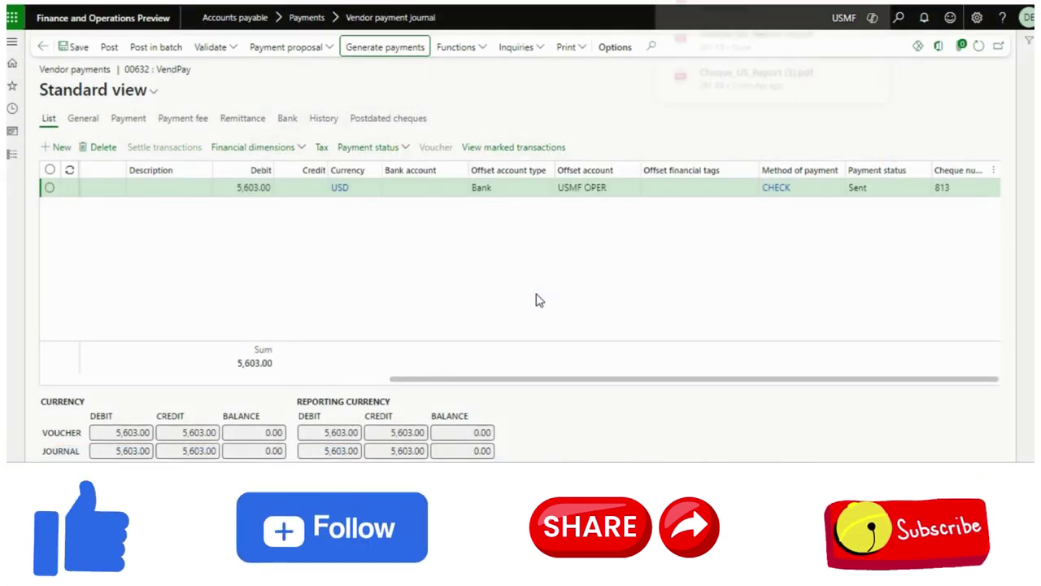
click(629, 129)
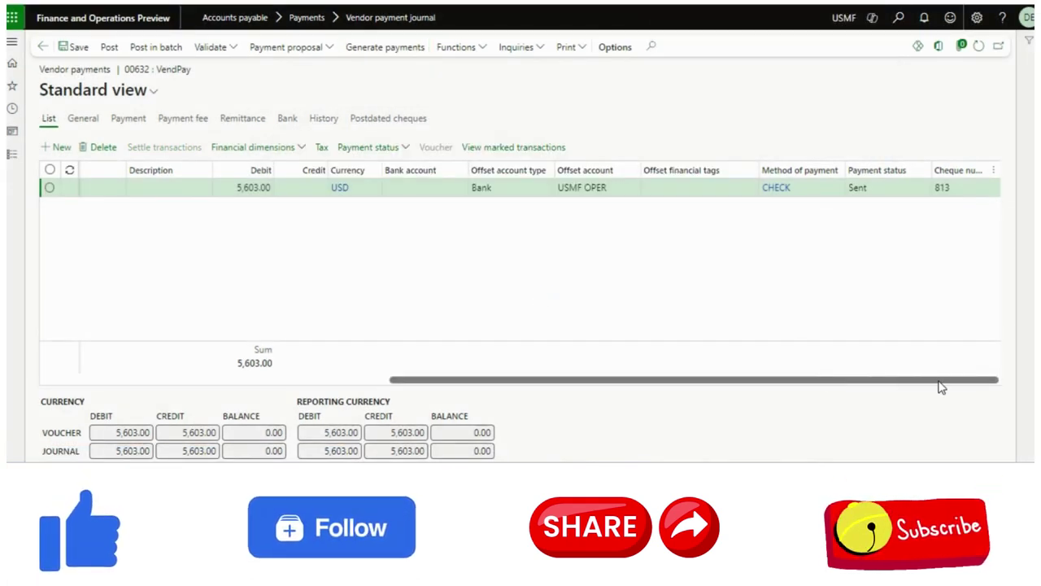
Step: Examine the regenerated line's cheque number and the payment status options available for it
click(965, 189)
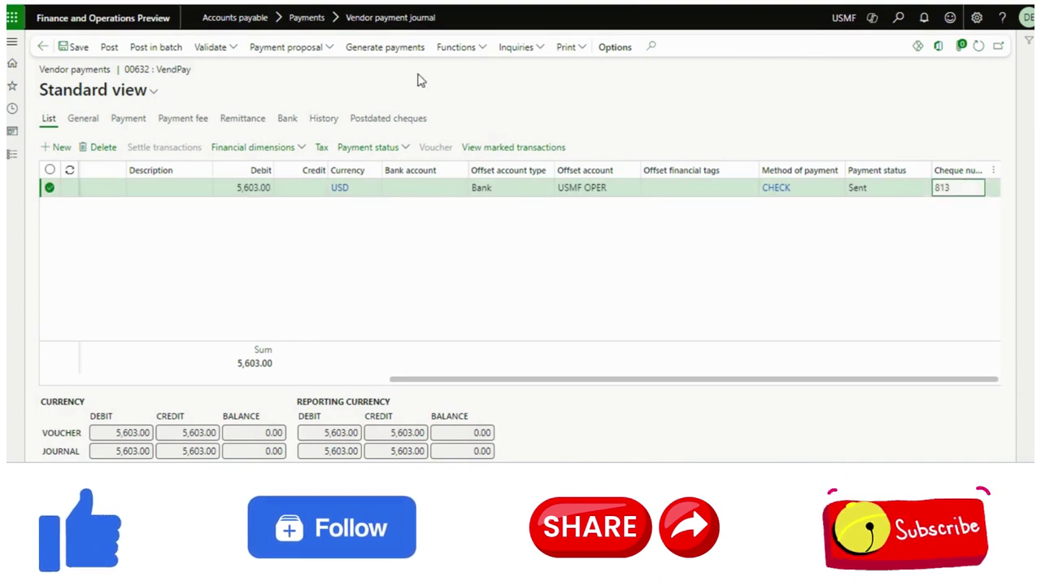
click(379, 150)
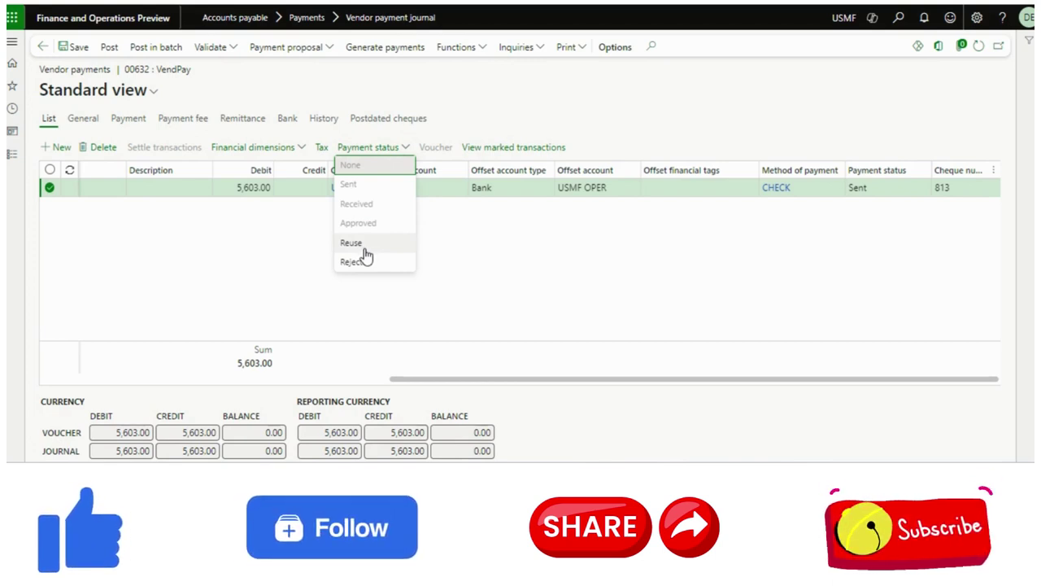
click(602, 189)
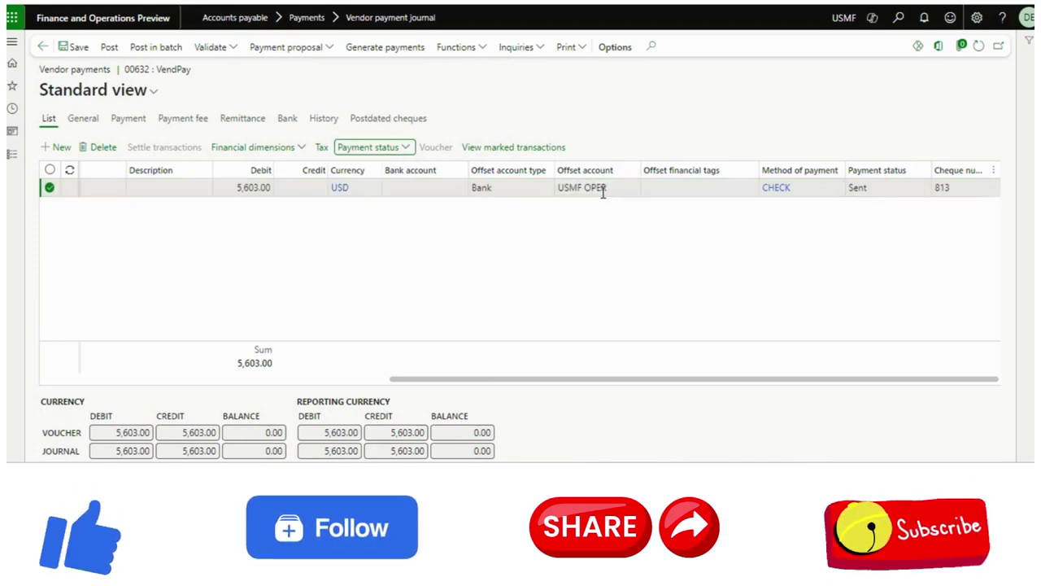
click(959, 188)
click(992, 383)
click(675, 187)
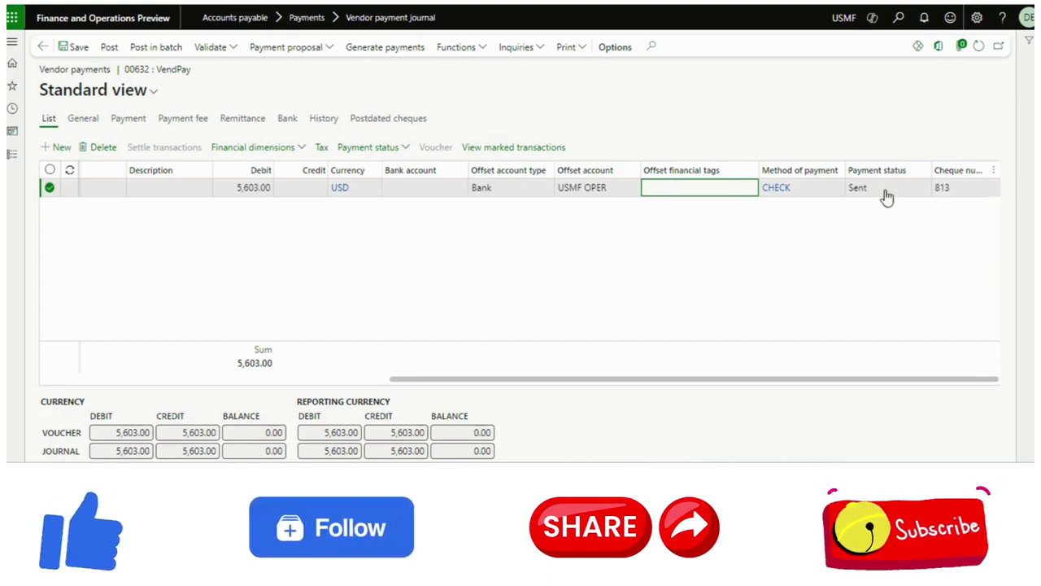
click(951, 187)
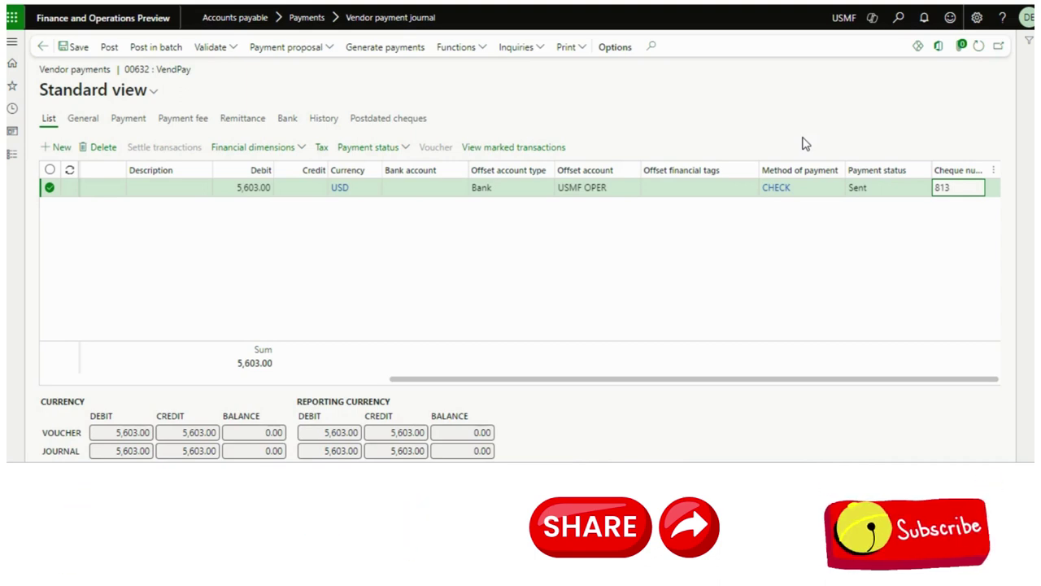
click(714, 185)
click(963, 185)
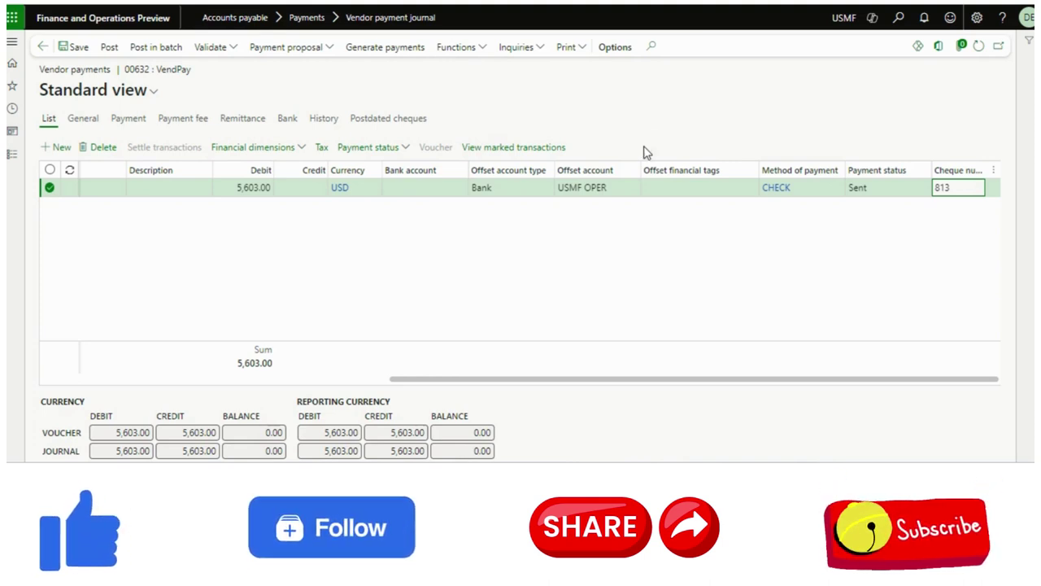
click(658, 191)
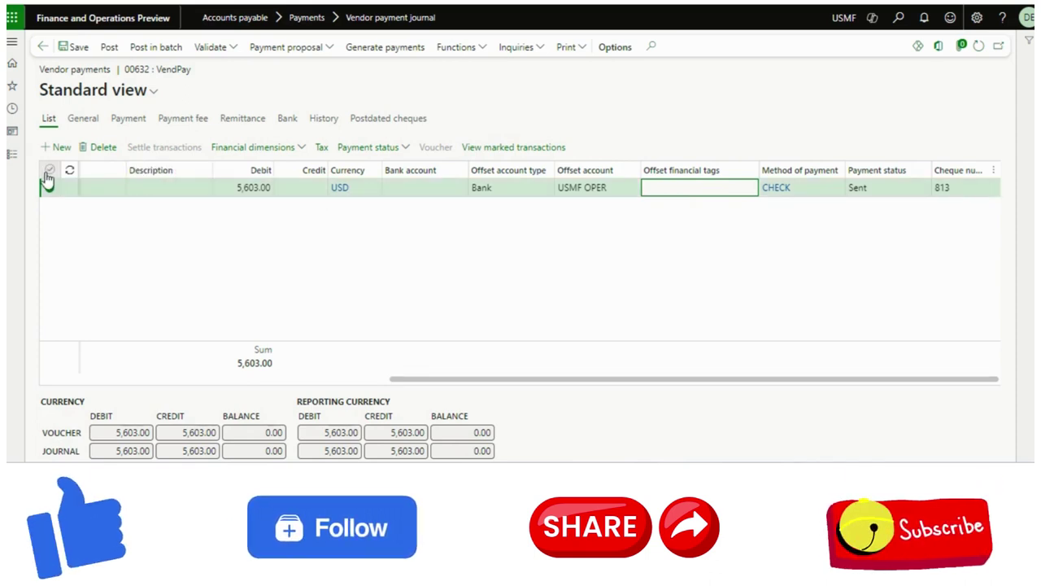
Step: Open the Cash and bank management parameters from the module's setup
click(21, 167)
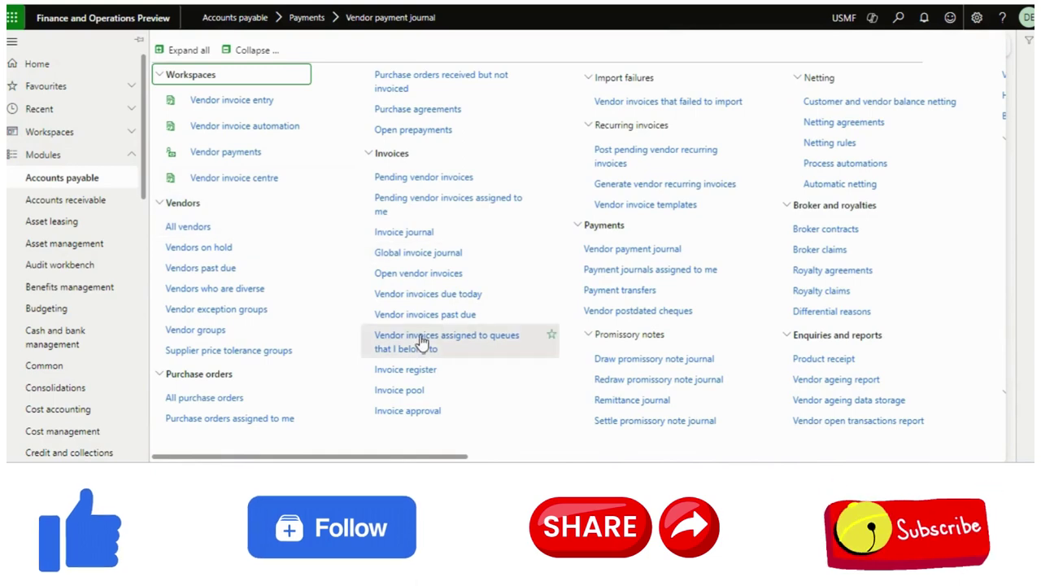
drag(439, 458, 855, 443)
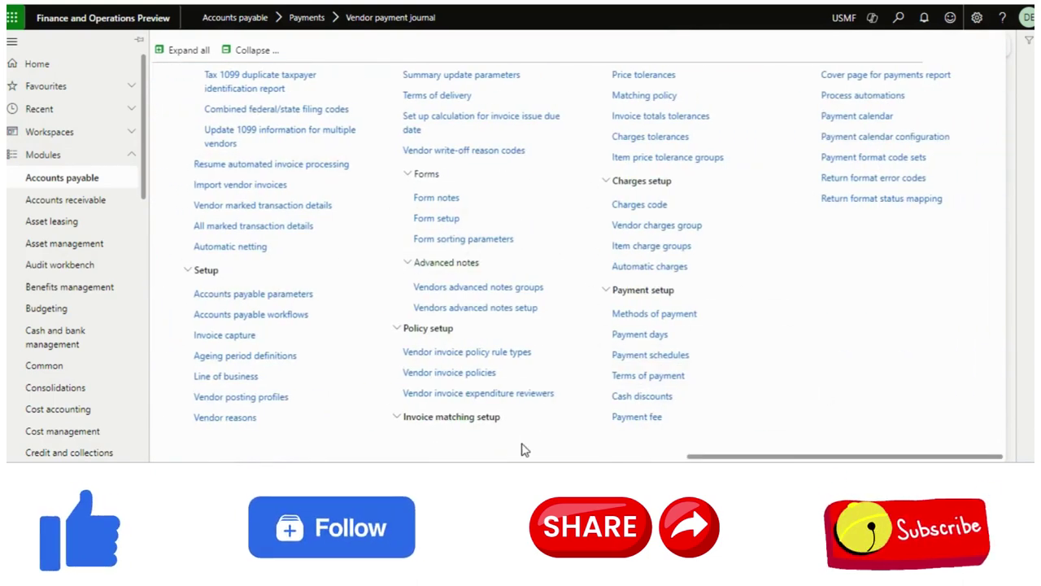
click(102, 333)
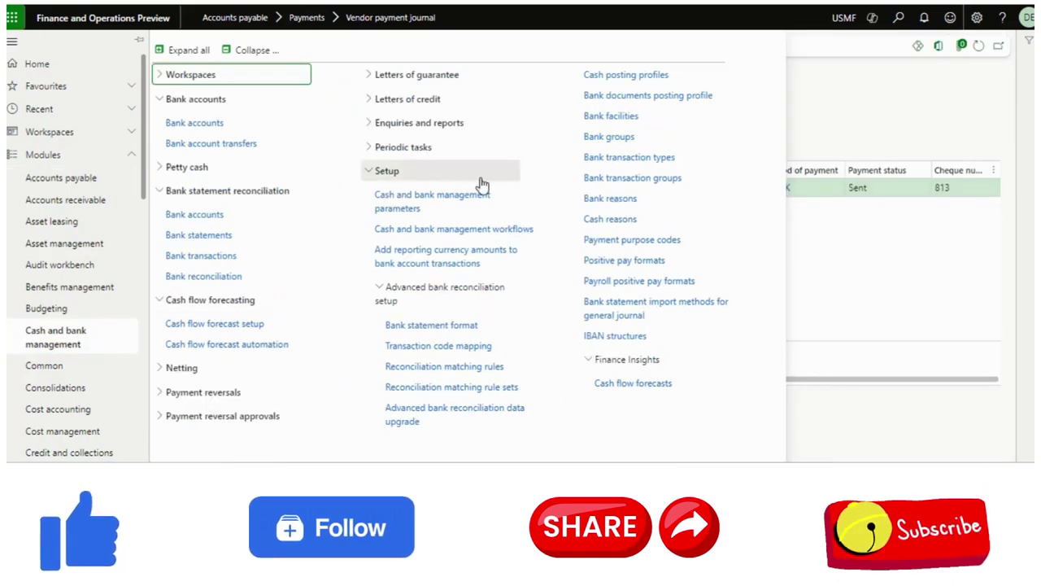
click(433, 206)
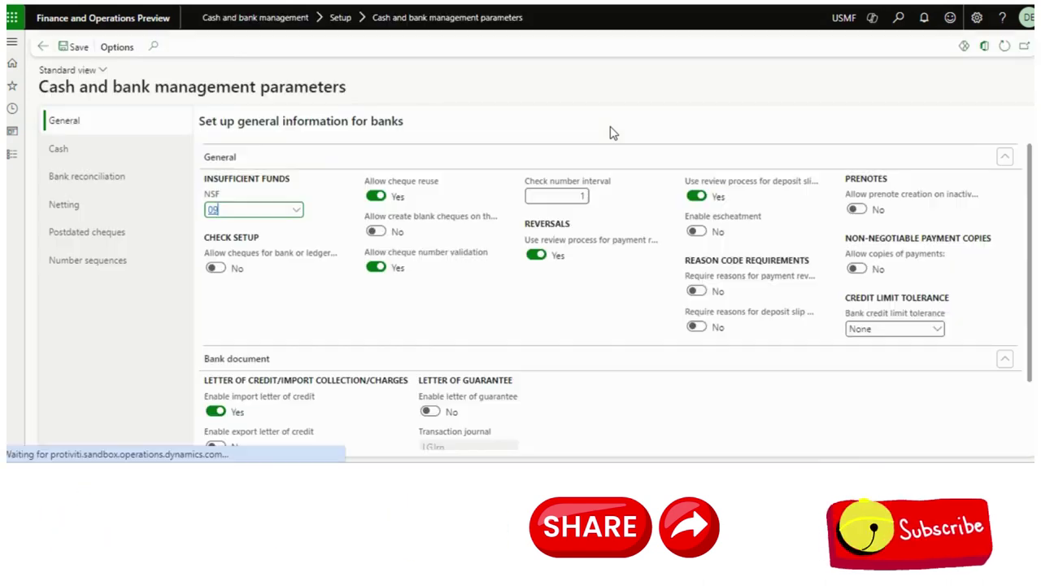
Step: Switch the company to INMF and check its Allow cheque number validation setting in the bank parameters
click(843, 17)
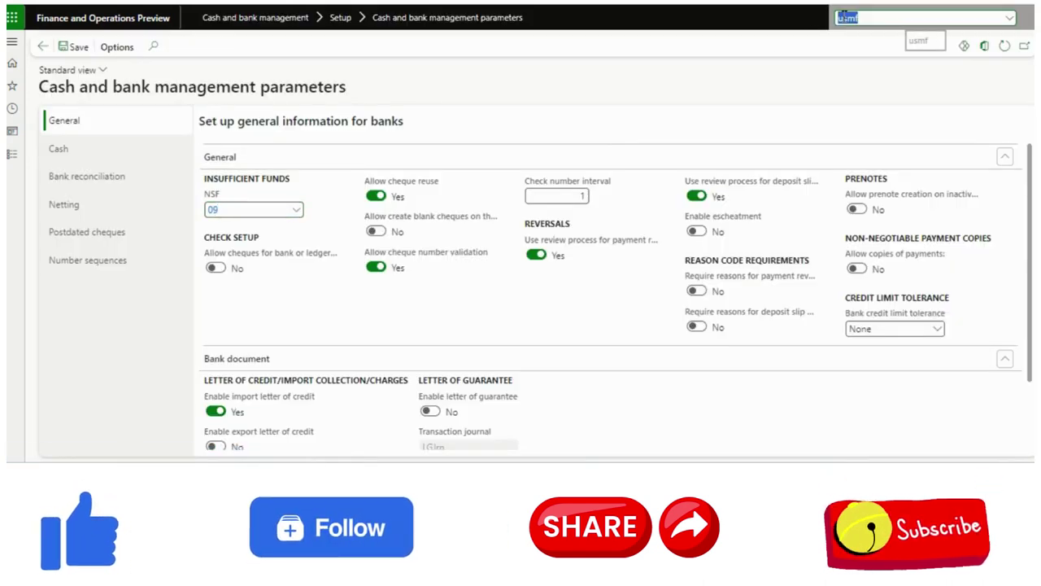
text(inmf)
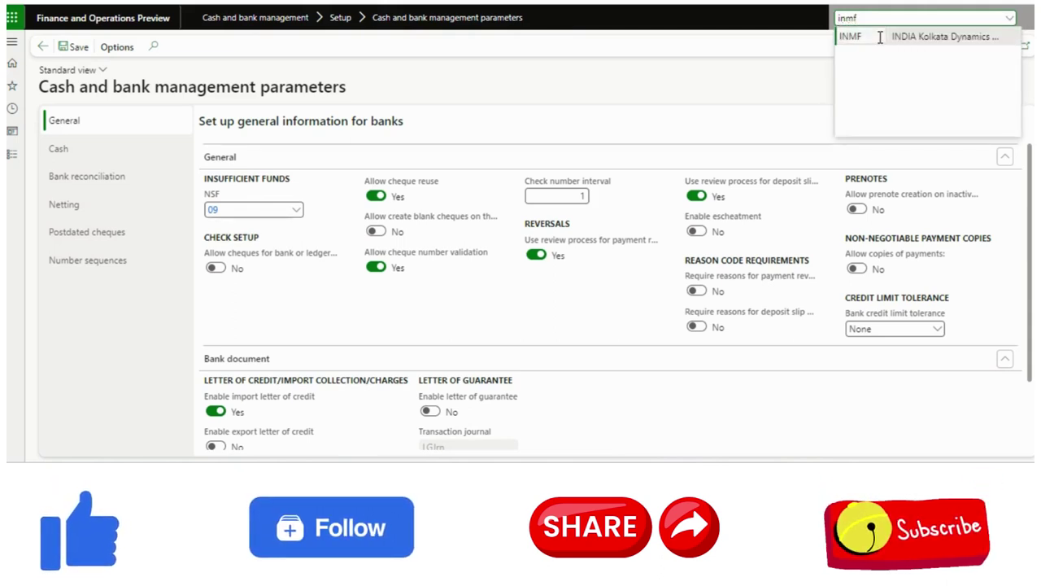
click(880, 41)
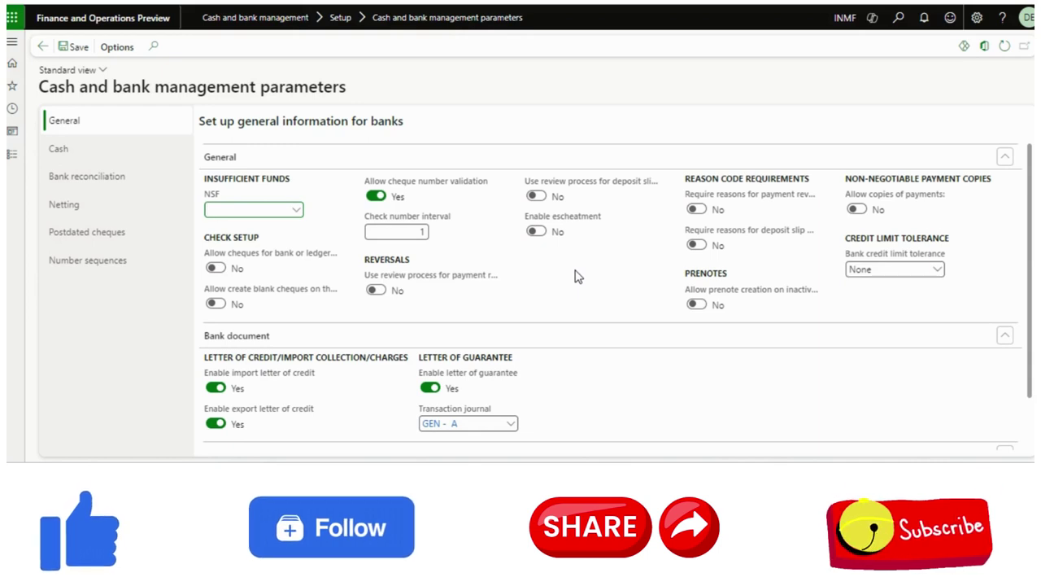
drag(365, 187, 491, 187)
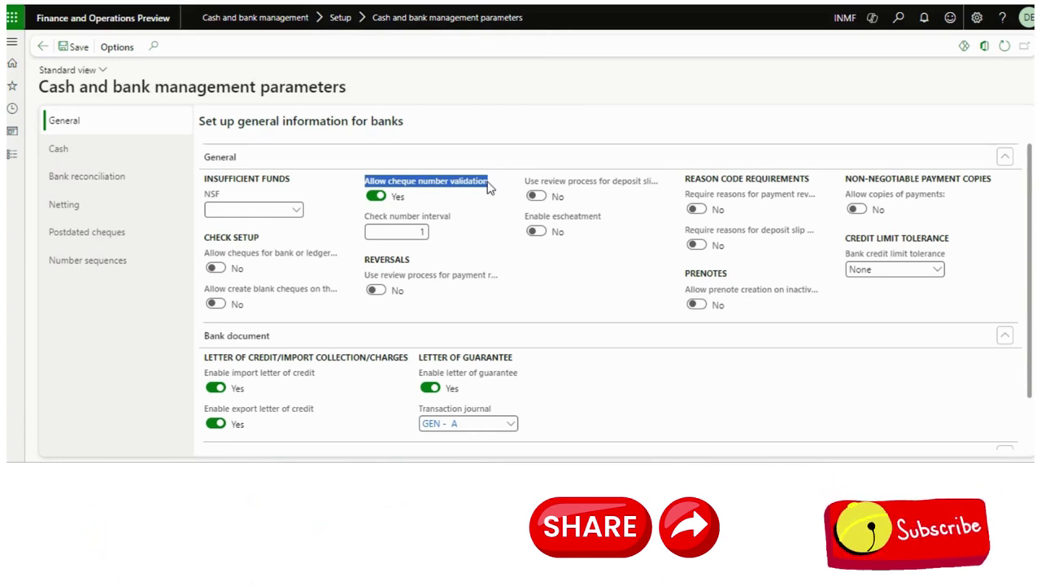
click(505, 257)
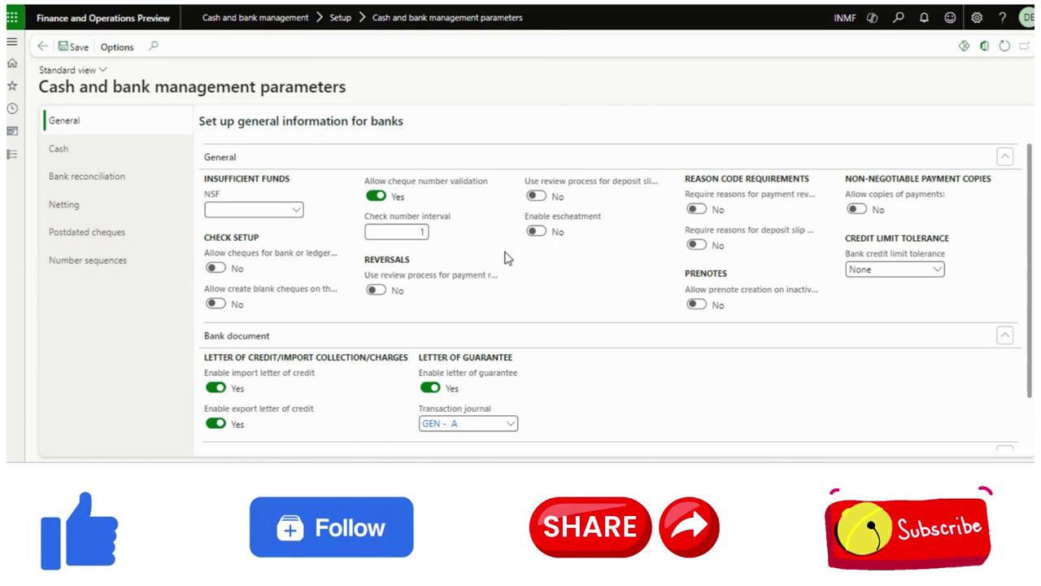